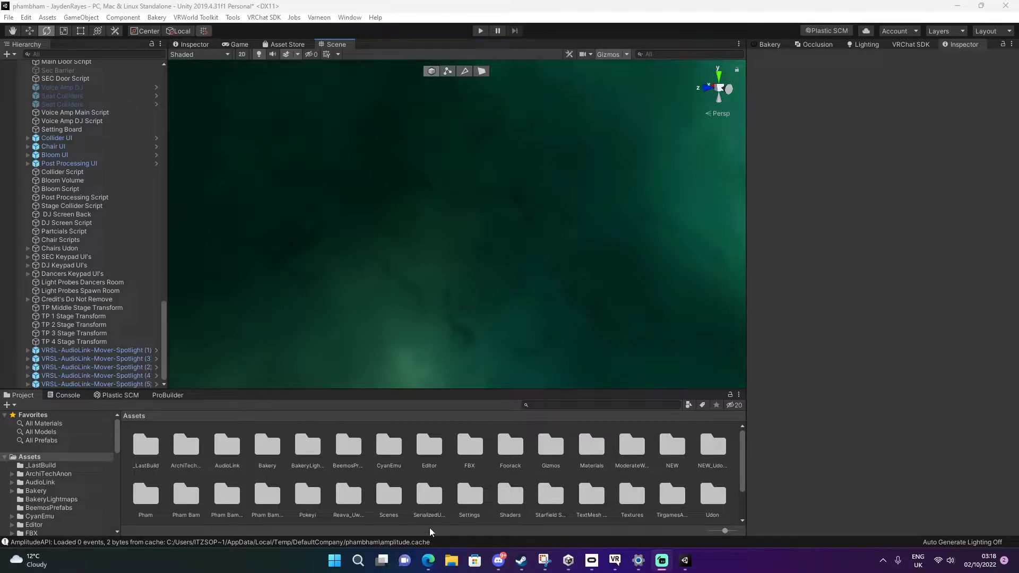
- Bring Edge forward as a floating window and view the VR-Stage-Lighting and ProTV download pages
mouse_move(428, 560)
click(384, 523)
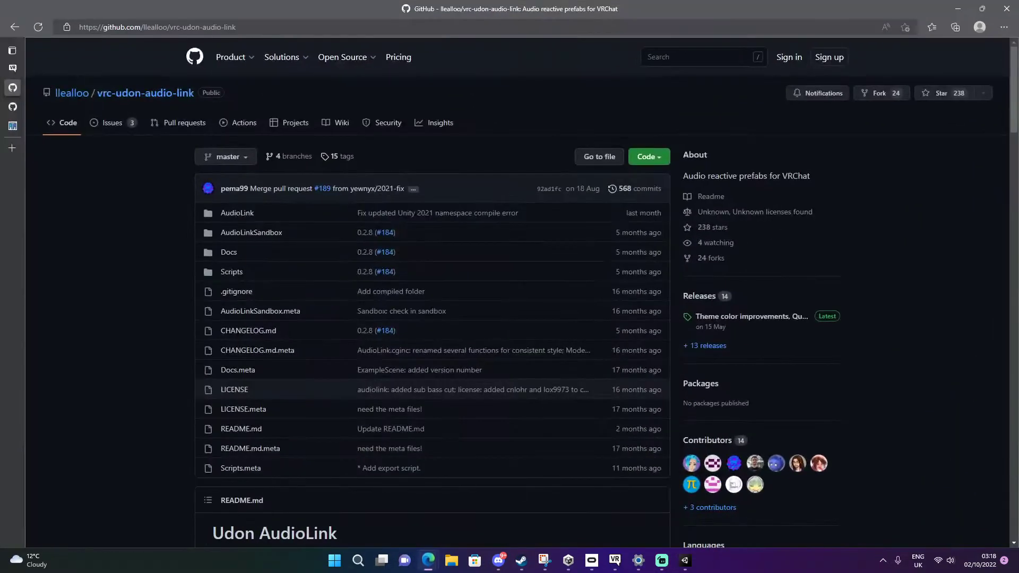
drag(434, 7, 523, 60)
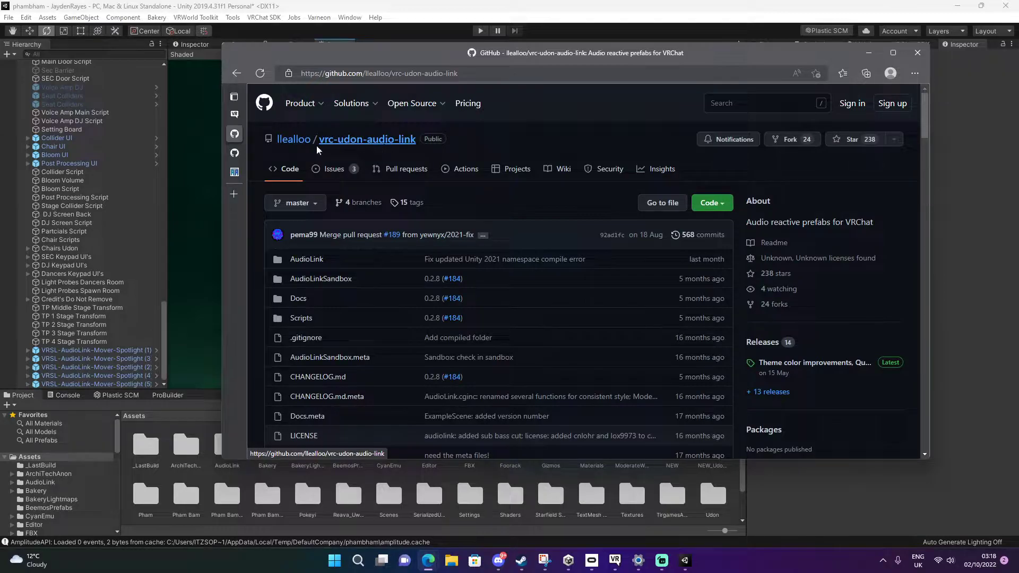
click(235, 155)
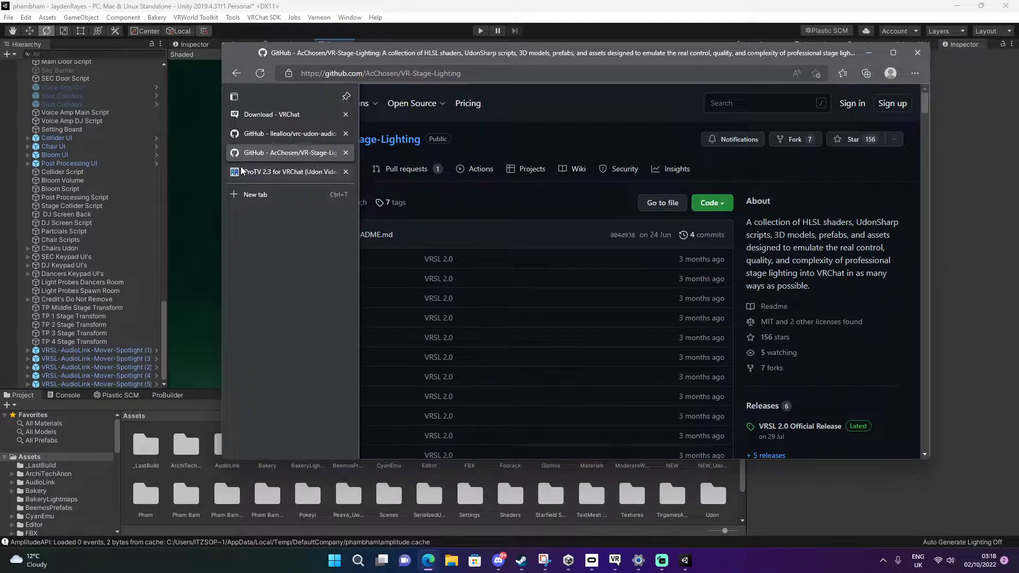
click(265, 172)
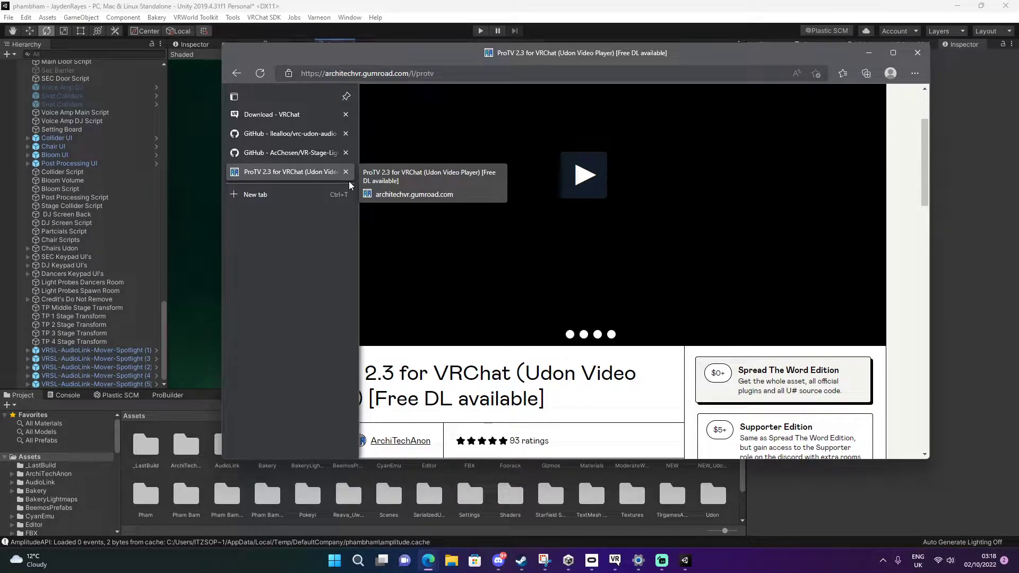
- Recheck the AudioLink, ProTV and VR-Stage-Lighting pages, then minimize Edge to return to Unity
click(234, 134)
click(234, 173)
click(235, 154)
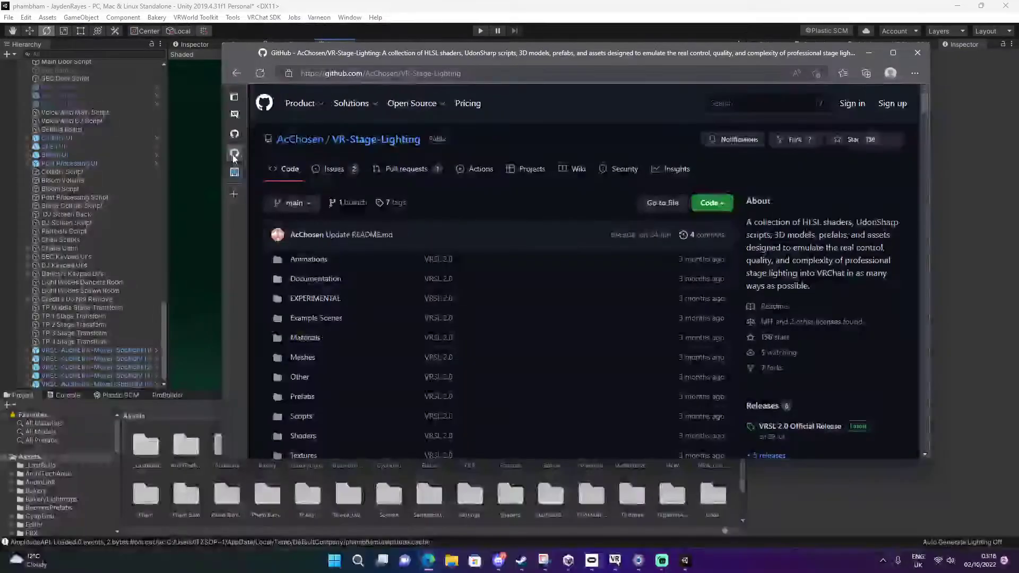
click(868, 53)
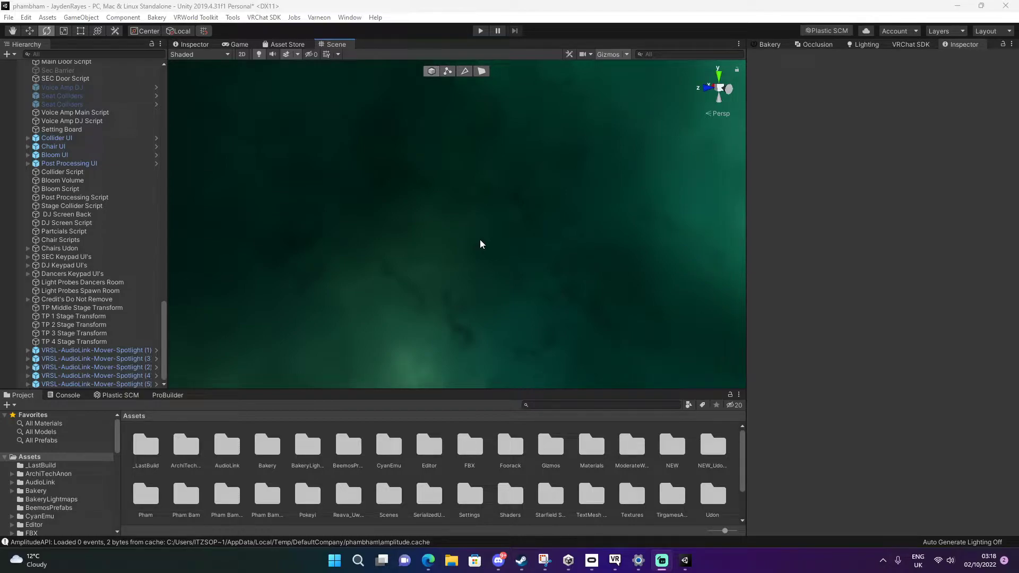
- Browse to the Assets/ArchiTechAnon/ProTV/Prefabs folder in the Project window
double_click(188, 447)
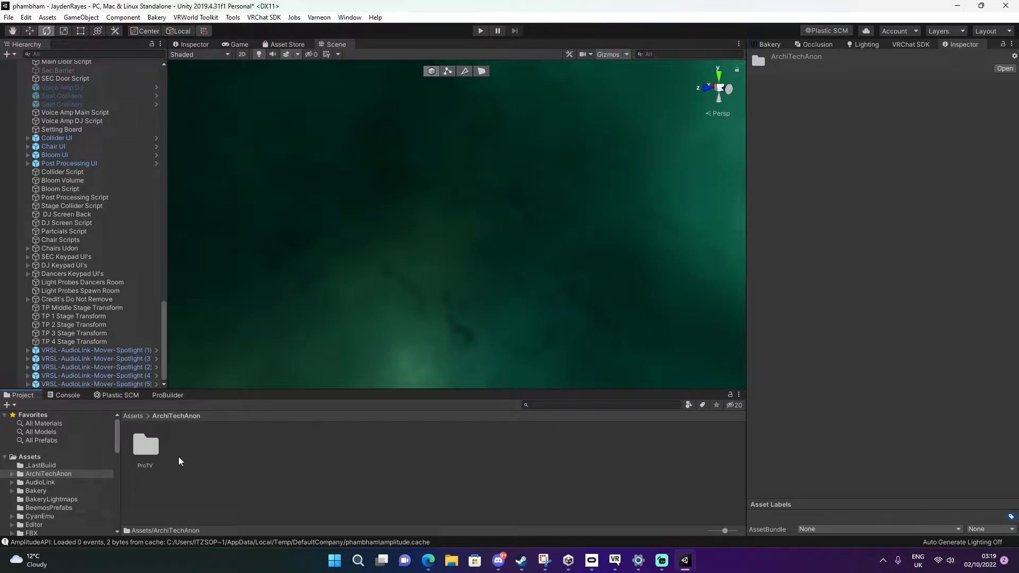
click(150, 461)
double_click(150, 460)
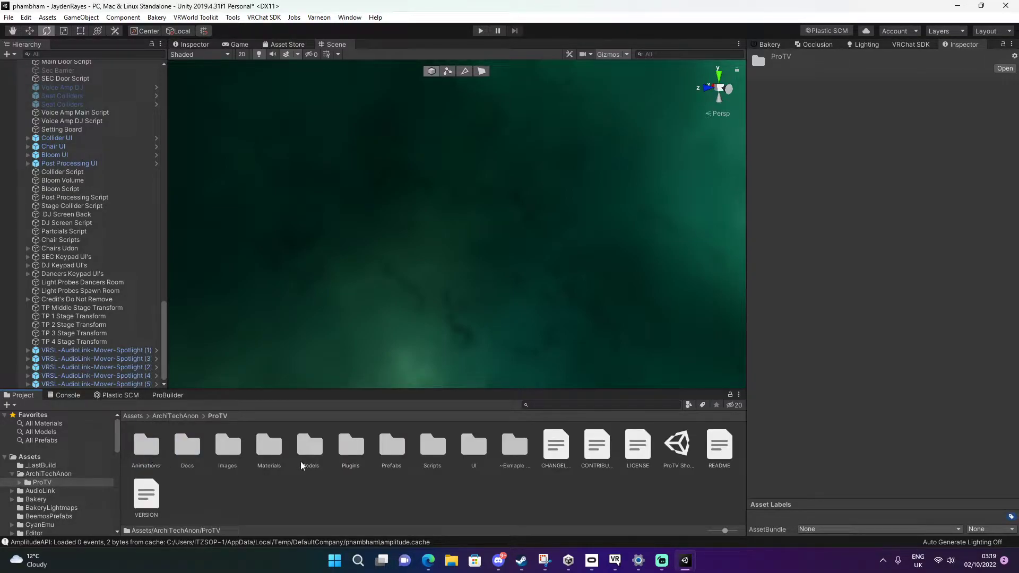
double_click(393, 452)
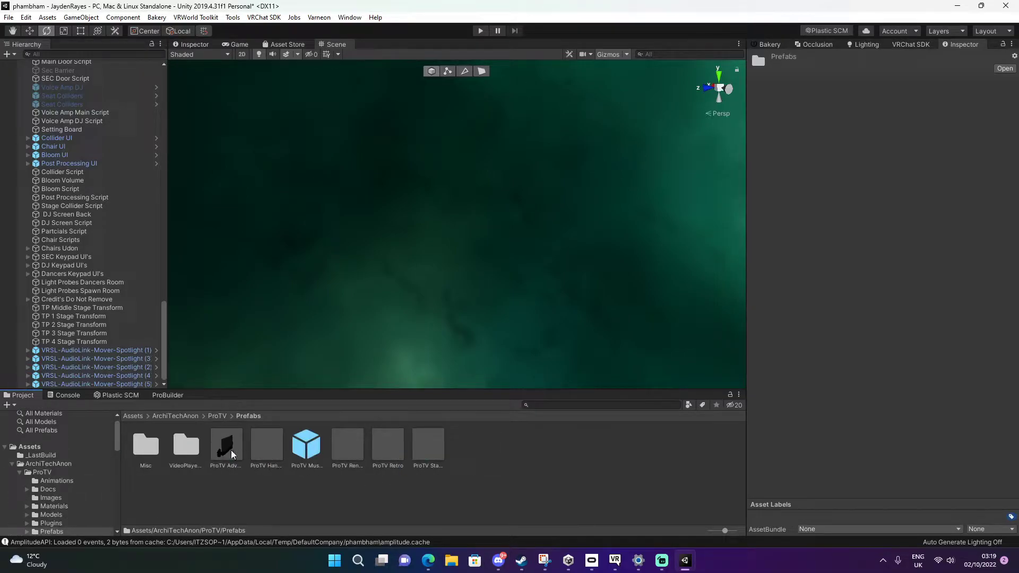
- Drop the ProTV Standard prefab into the scene and rotate it to Y 120
drag(429, 452, 464, 318)
right_drag(512, 251, 455, 257)
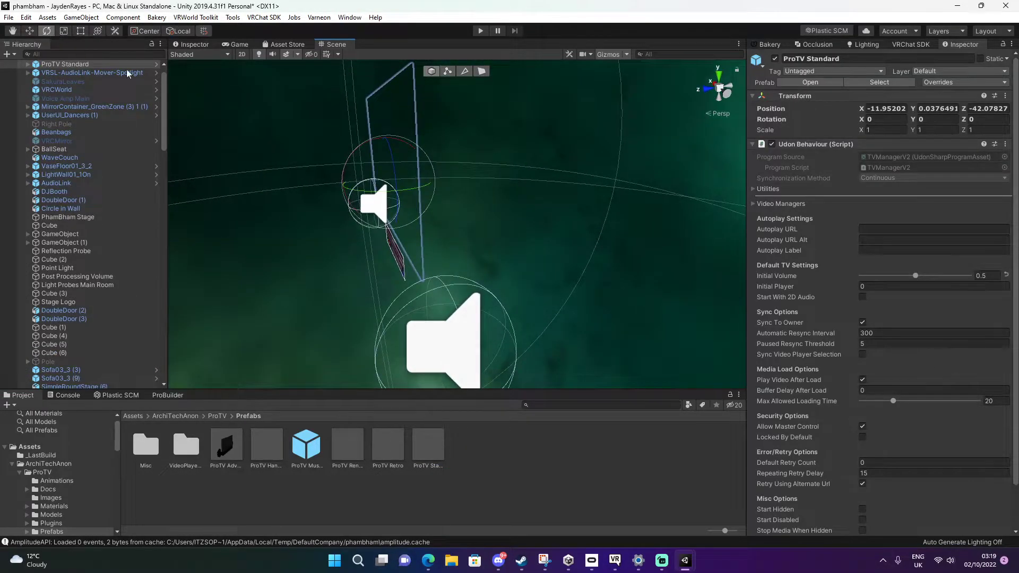
drag(366, 187, 520, 176)
- From the Assets/AudioLink folder, drop the AudioLink prefab in front of the ProTV screen
click(520, 181)
click(54, 449)
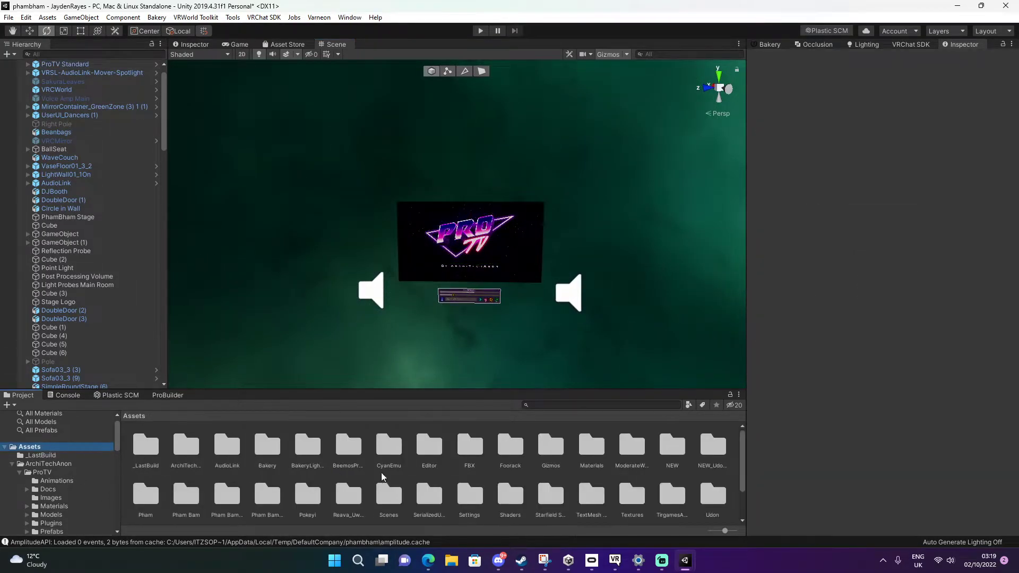
double_click(230, 452)
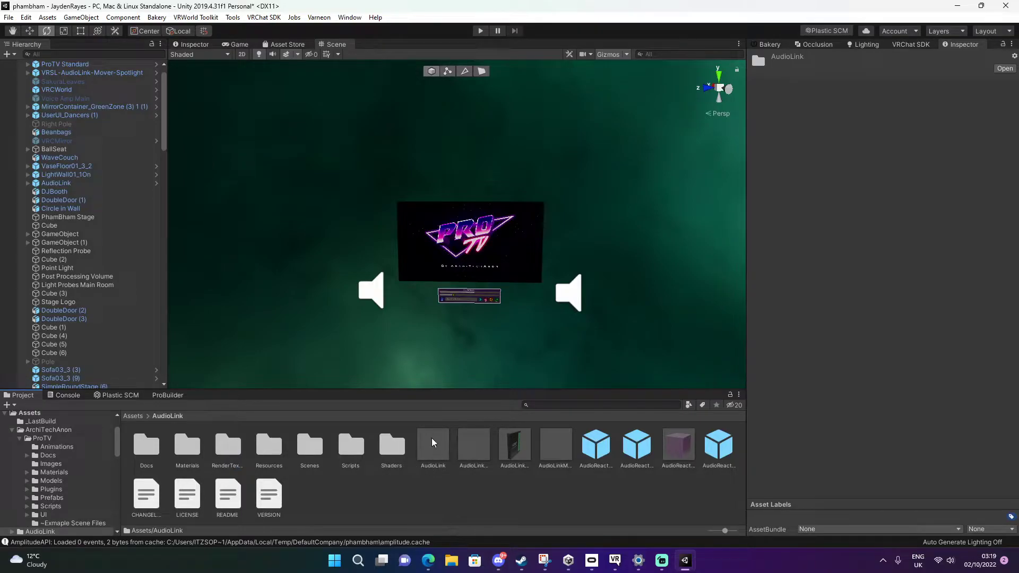
drag(432, 446, 467, 353)
mouse_move(556, 317)
right_down()
mouse_move(566, 339)
mouse_move(556, 314)
right_up()
click(541, 310)
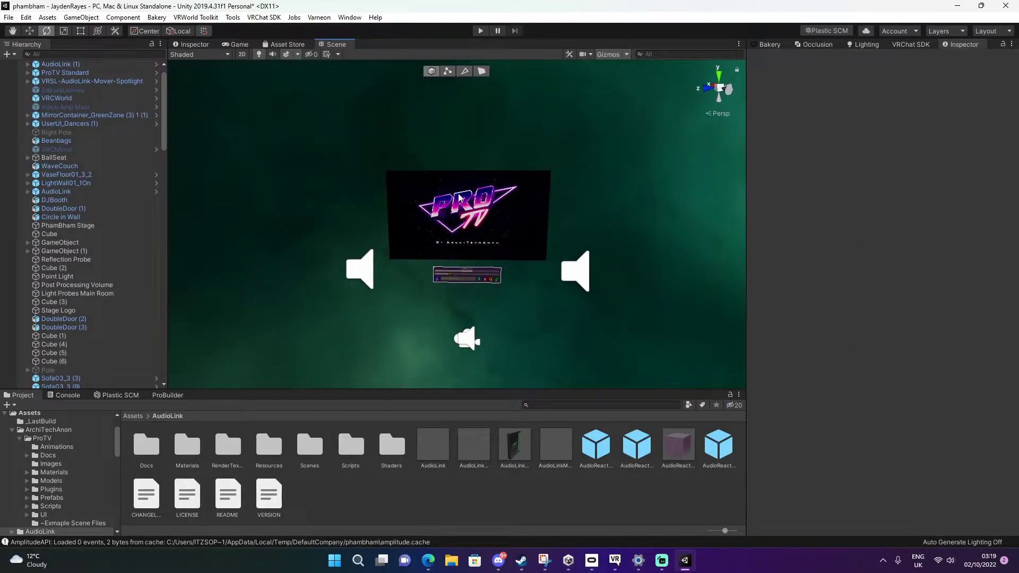
scroll(146, 313, down, 6)
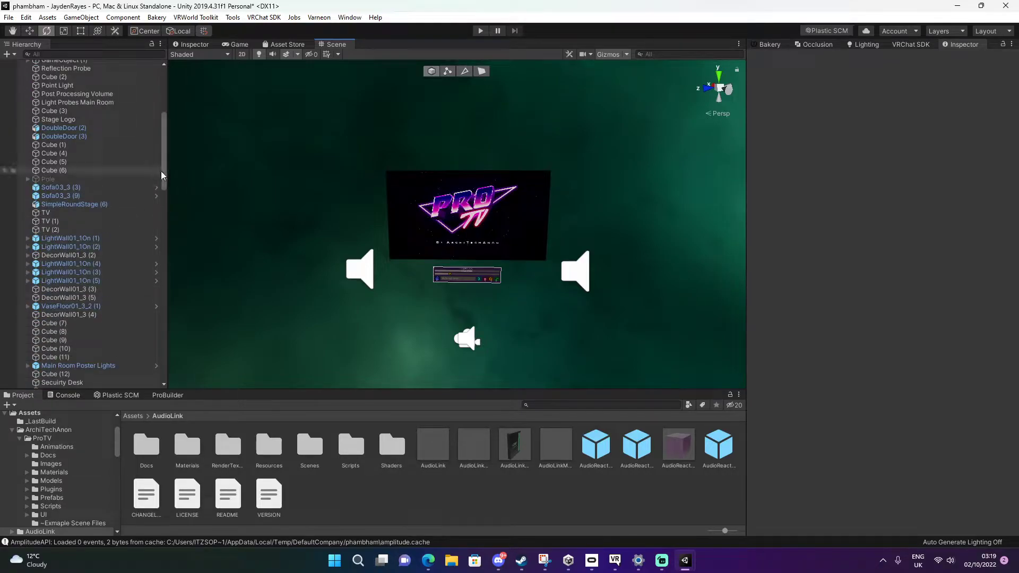
drag(161, 171, 172, 9)
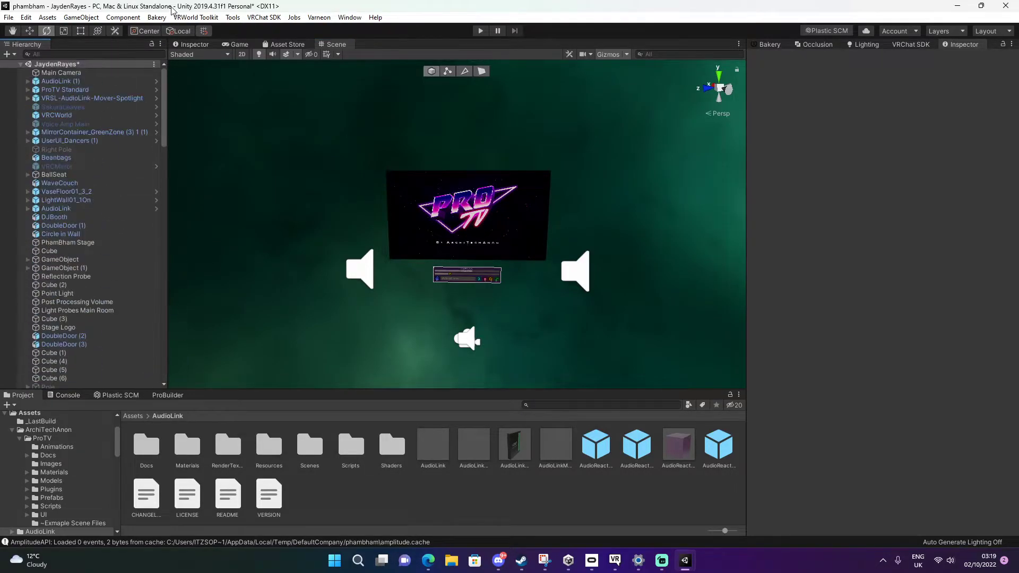
- Inspect ProTV Standard, then frame AudioLink (1) to show its Audio Source set to None
click(90, 81)
click(91, 87)
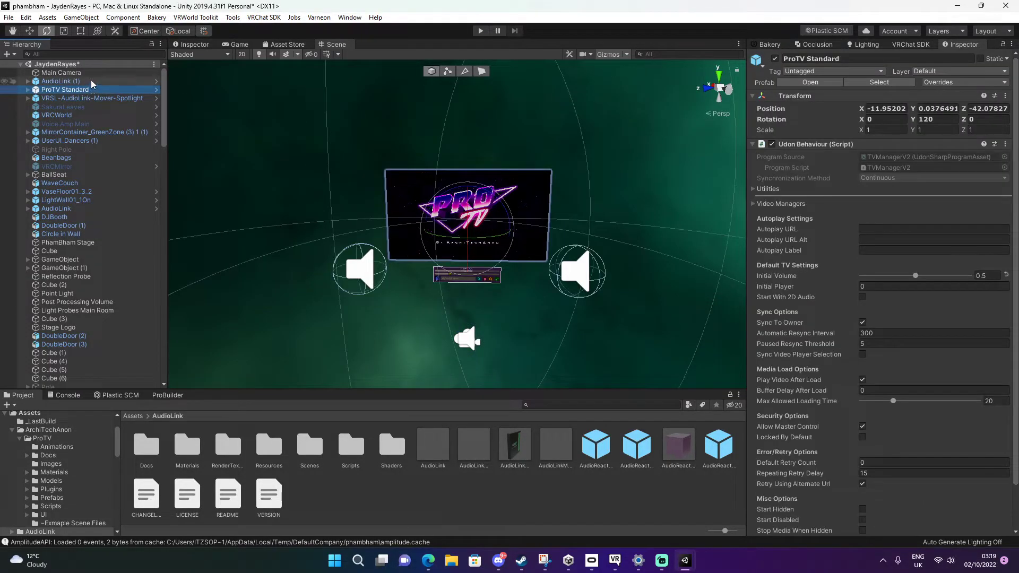
scroll(769, 274, down, 1)
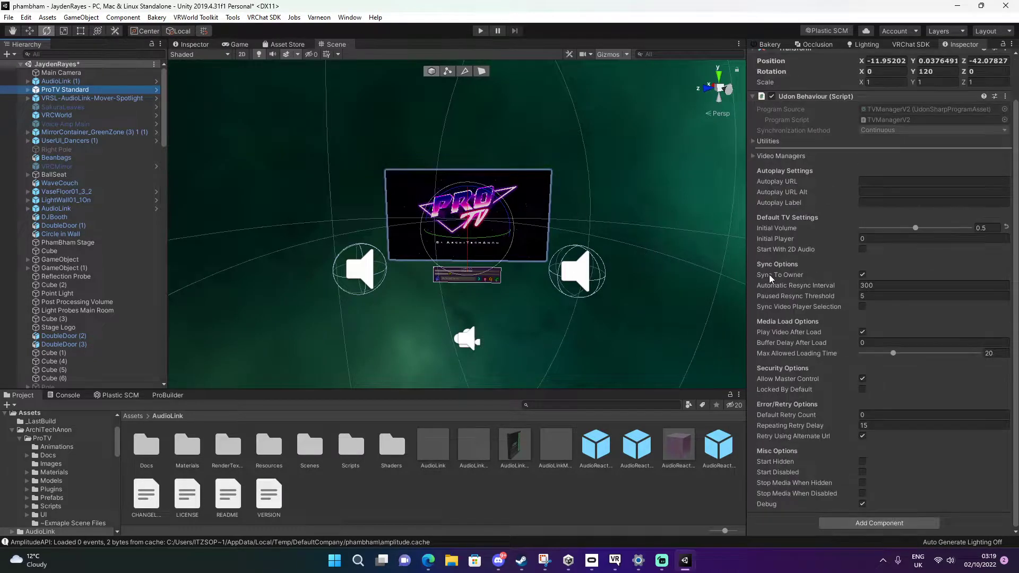
scroll(477, 212, up, 3)
click(88, 83)
double_click(88, 82)
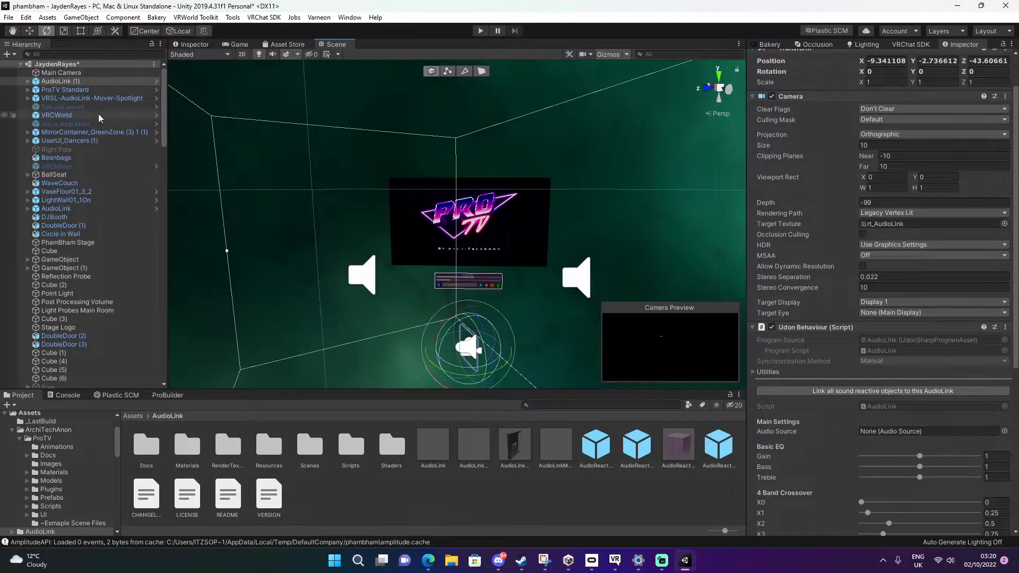
- Expand ProTV Standard > AVPro1080p > Room (1) and compare the Stereo Left and Stereo Right speakers
click(27, 89)
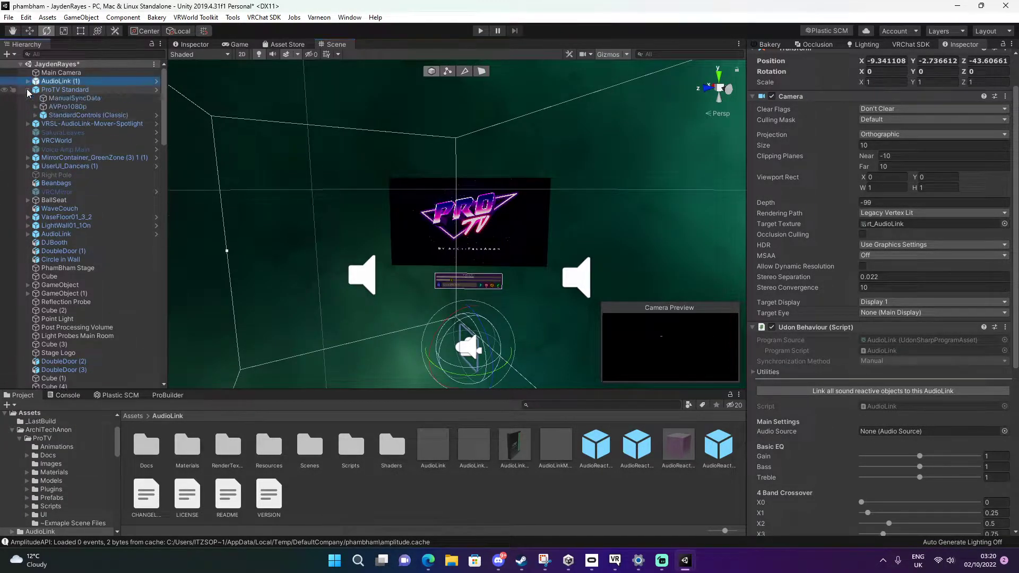
click(35, 106)
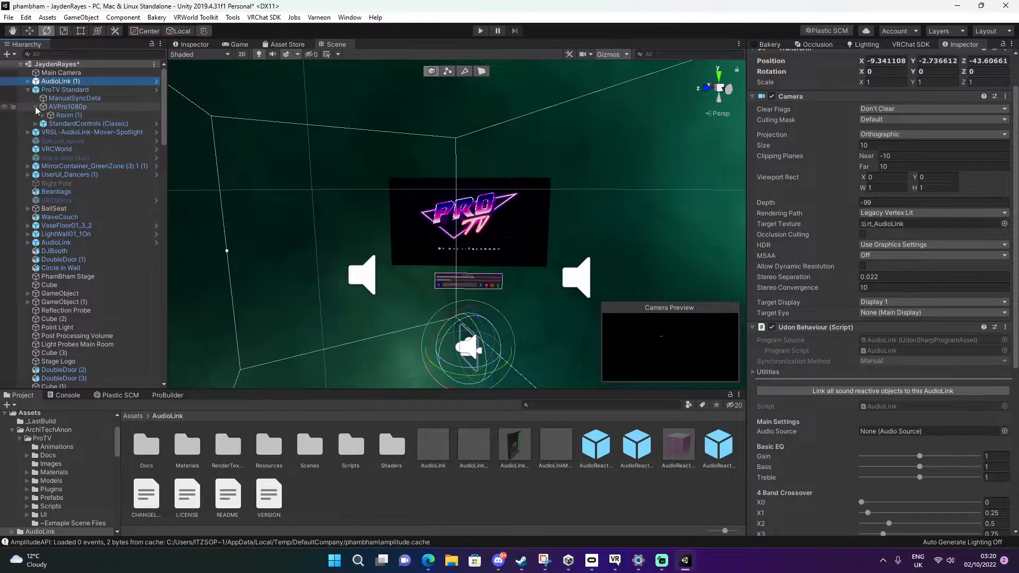
click(42, 115)
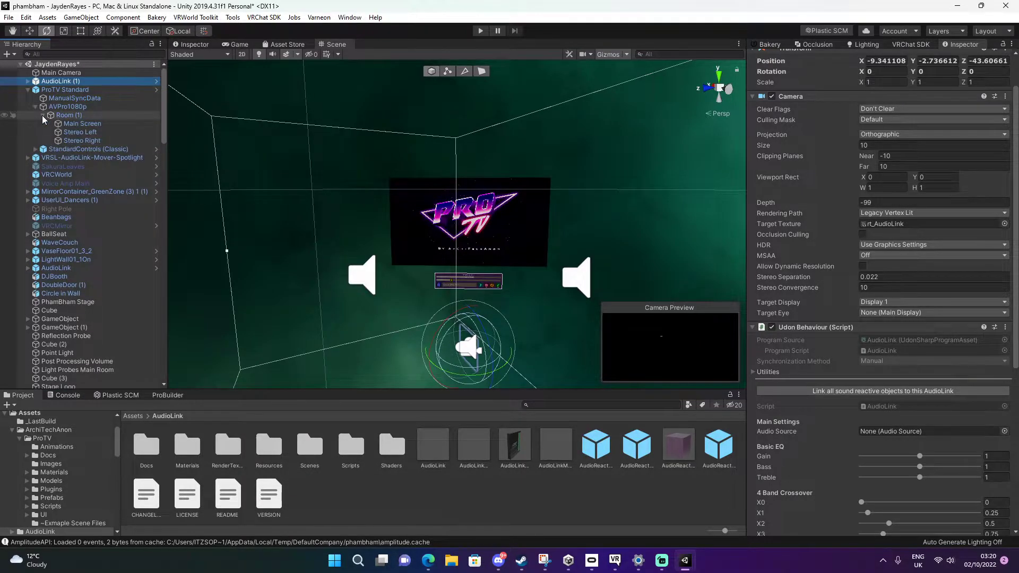
click(100, 131)
click(101, 139)
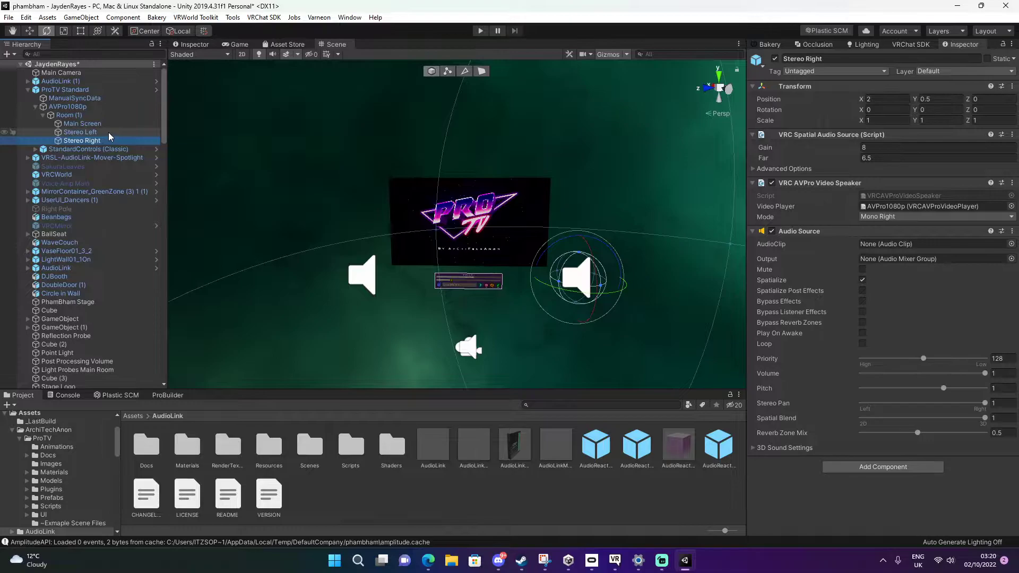
click(108, 132)
click(110, 140)
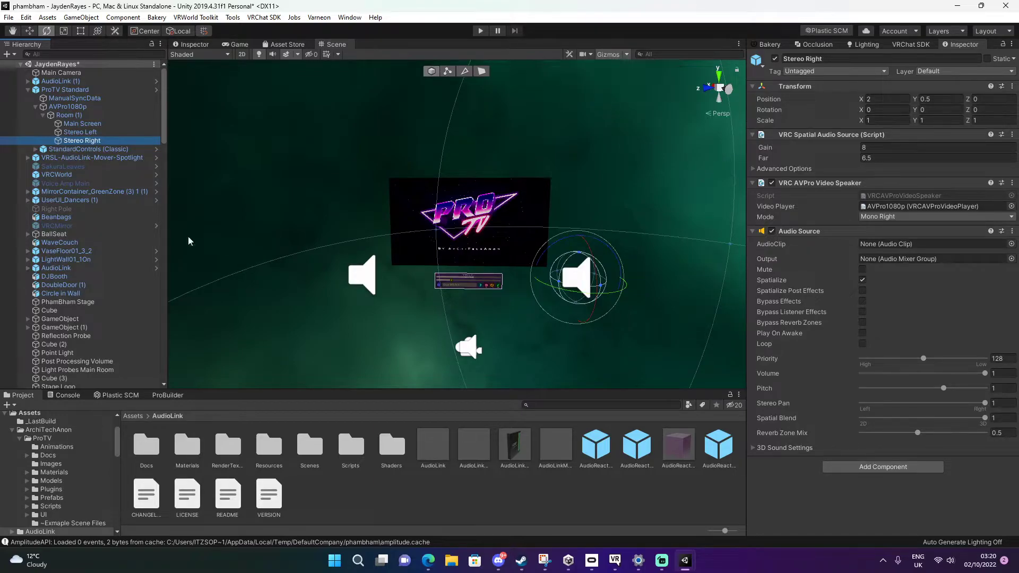
- Deactivate the Stereo Left speaker, leaving Stereo Right active
click(105, 133)
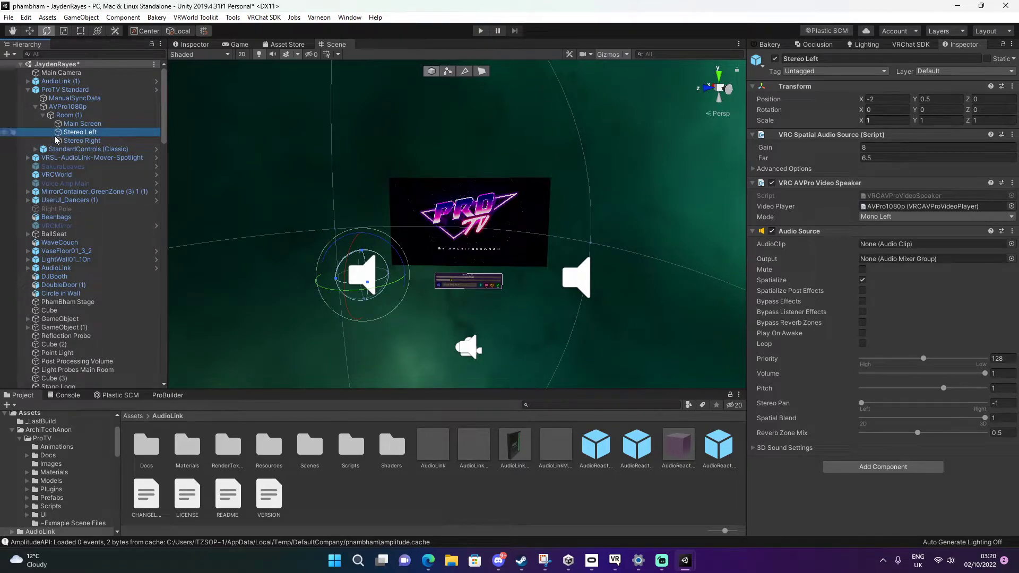
click(774, 58)
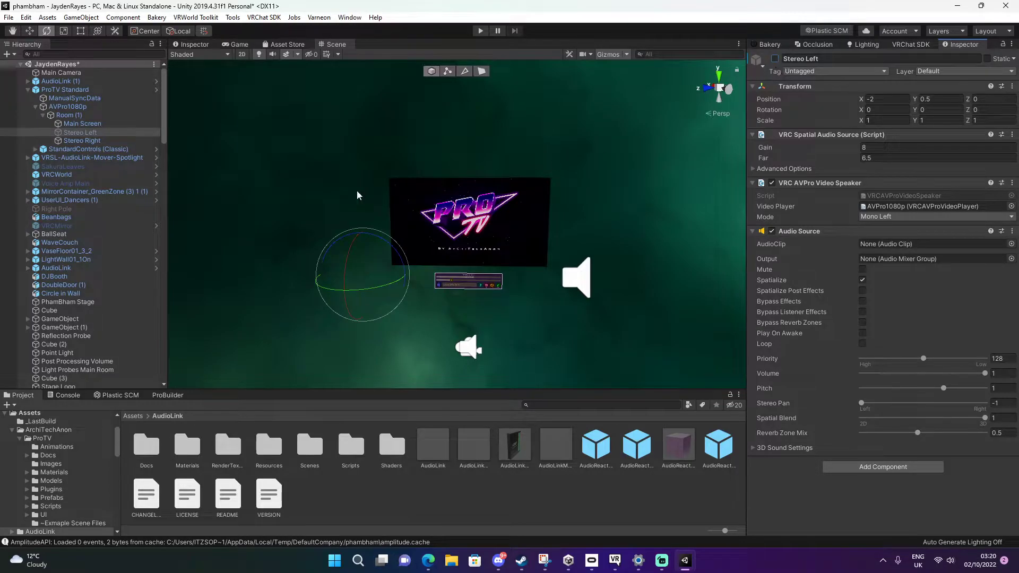
click(82, 141)
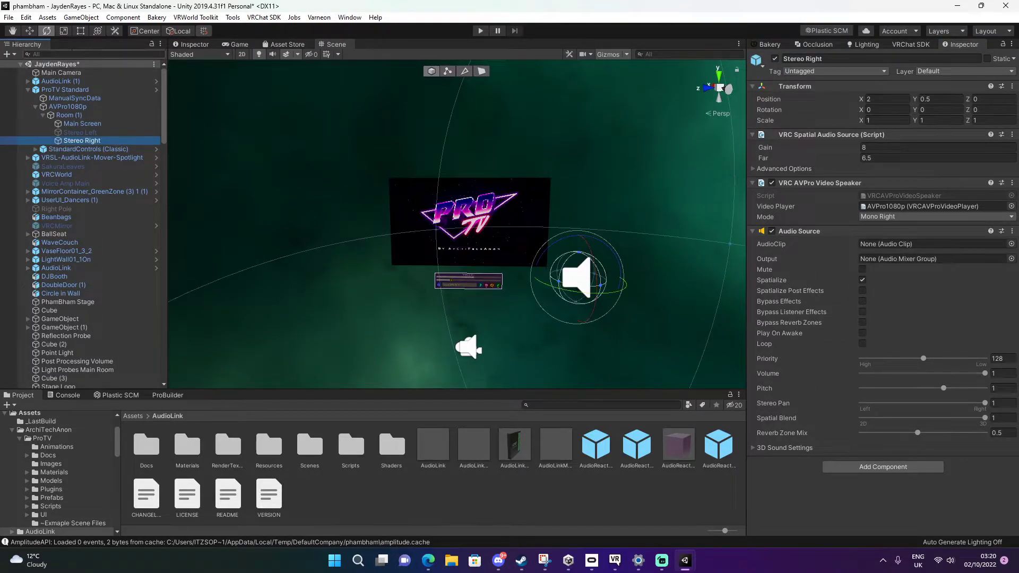
- Use the Move tool to place Stereo Right at X 0.25, Z -0.75 beneath the screen
key(w)
middle_drag(588, 281, 625, 237)
drag(613, 225, 382, 224)
drag(451, 209, 725, 166)
click(562, 252)
click(485, 240)
alt+drag(615, 185, 467, 187)
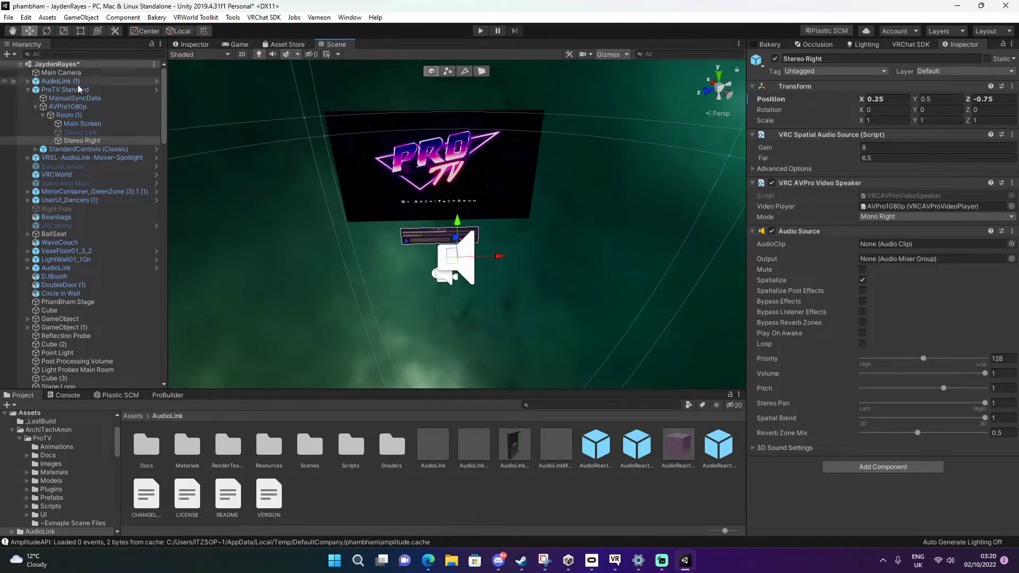
- Assign Stereo Right to AudioLink (1)'s Audio Source field
click(93, 83)
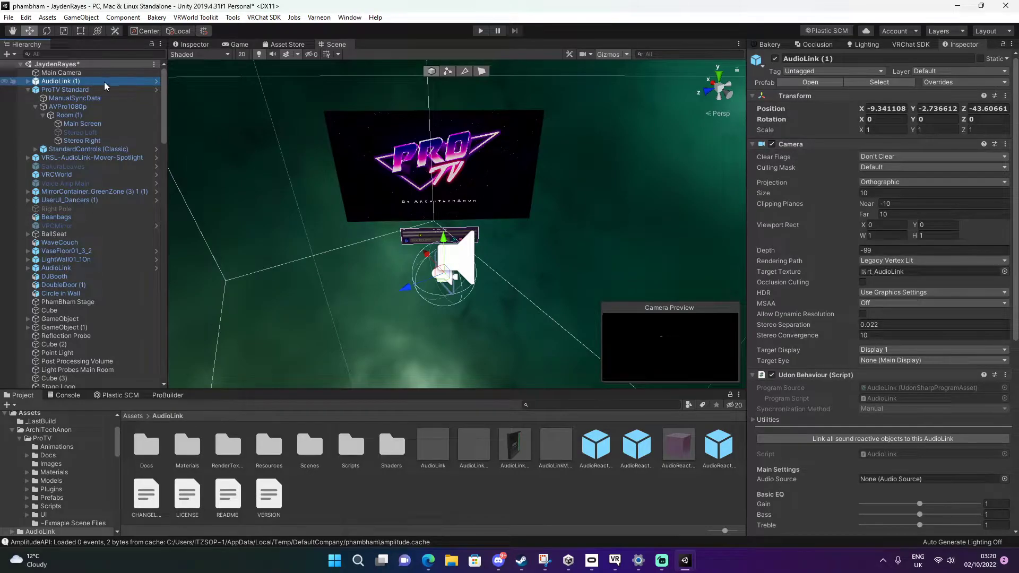
scroll(876, 460, down, 3)
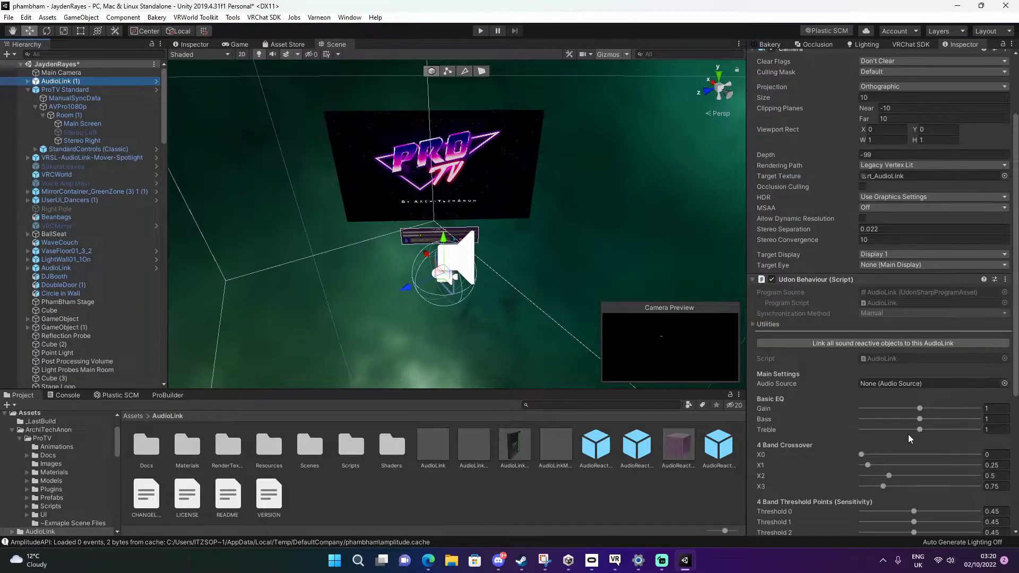
drag(94, 141, 918, 386)
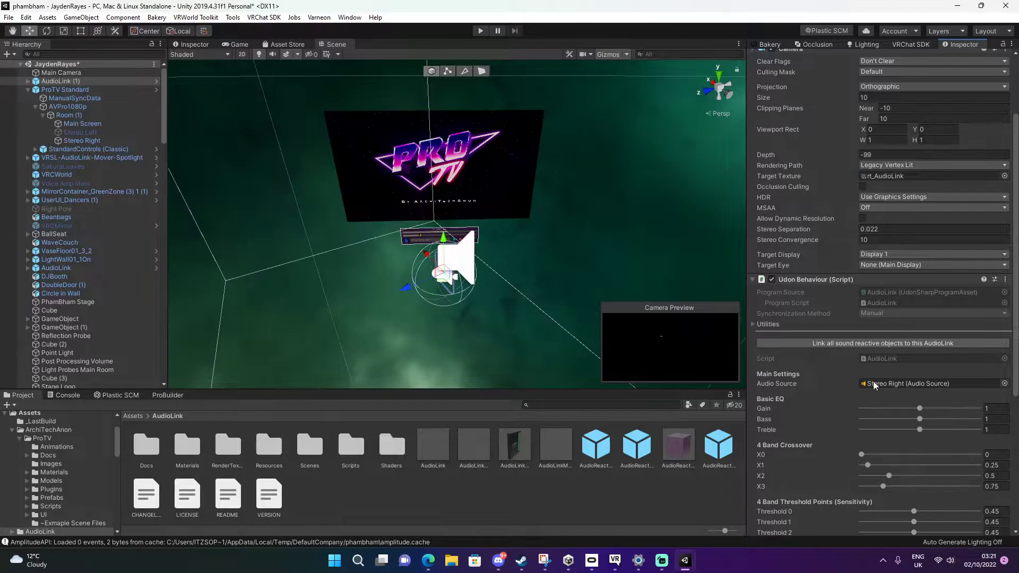
- Set AudioLinkInput's VRC AVPro Video Speaker Video Player field to AVPro1080p
click(31, 81)
click(28, 81)
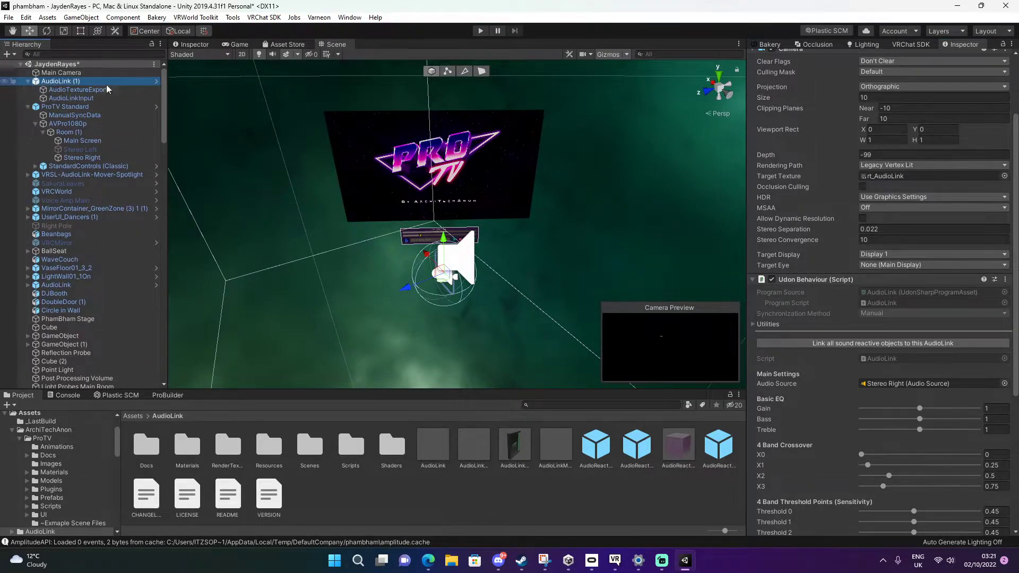
click(110, 98)
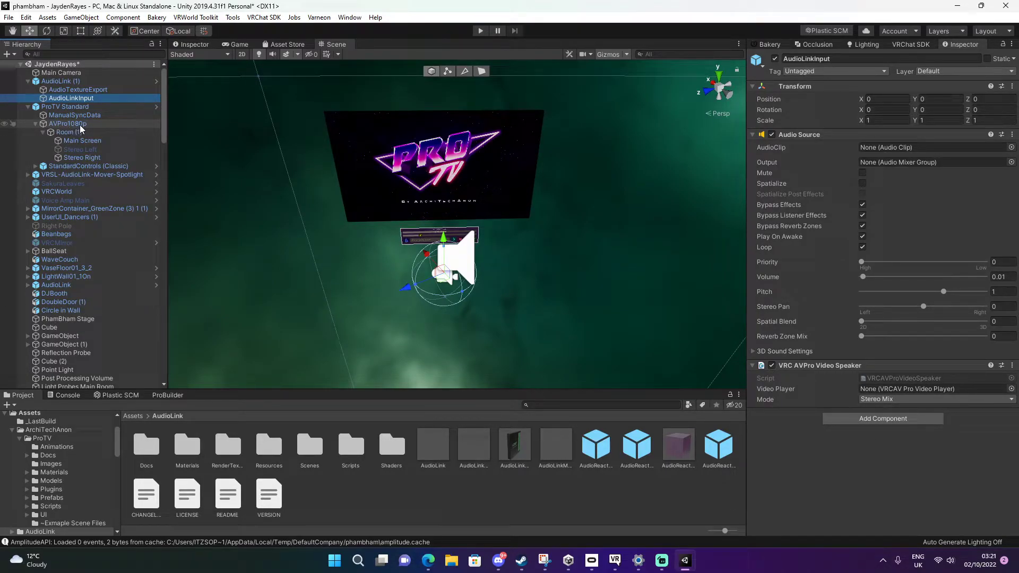
drag(81, 129, 882, 390)
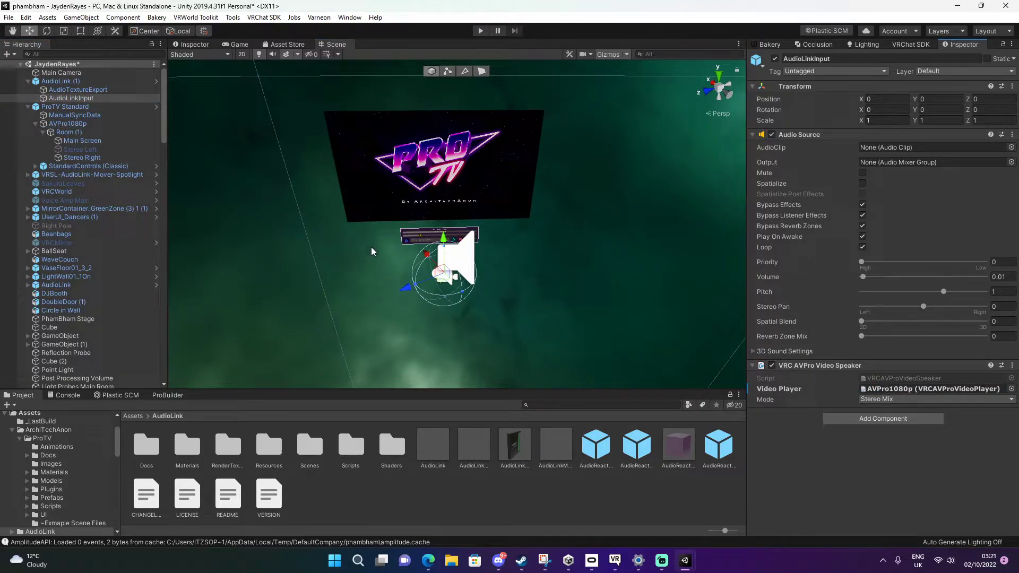
mouse_move(535, 249)
right_down()
mouse_move(600, 253)
mouse_move(524, 236)
right_up()
click(524, 235)
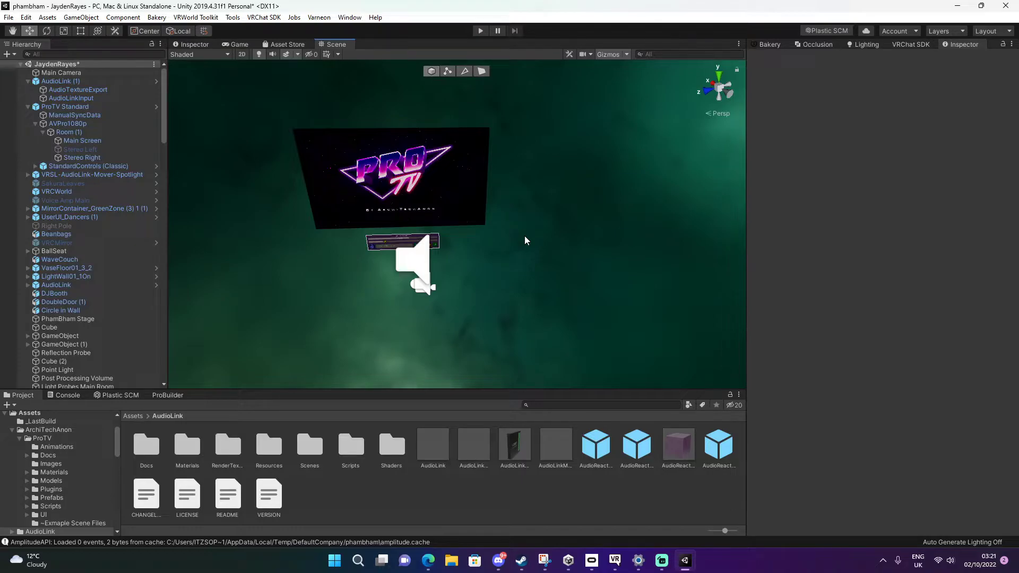
double_click(187, 445)
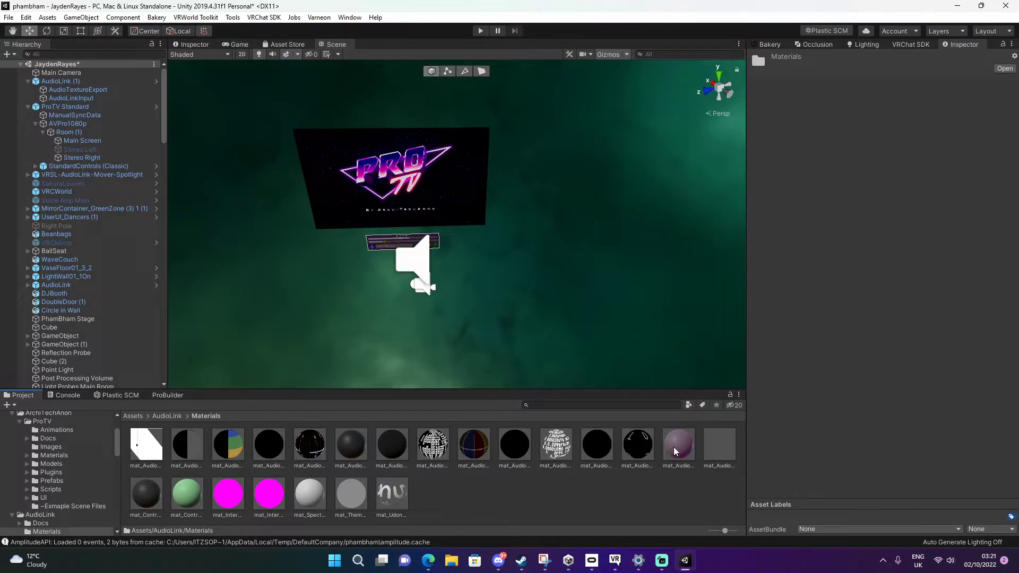
click(674, 448)
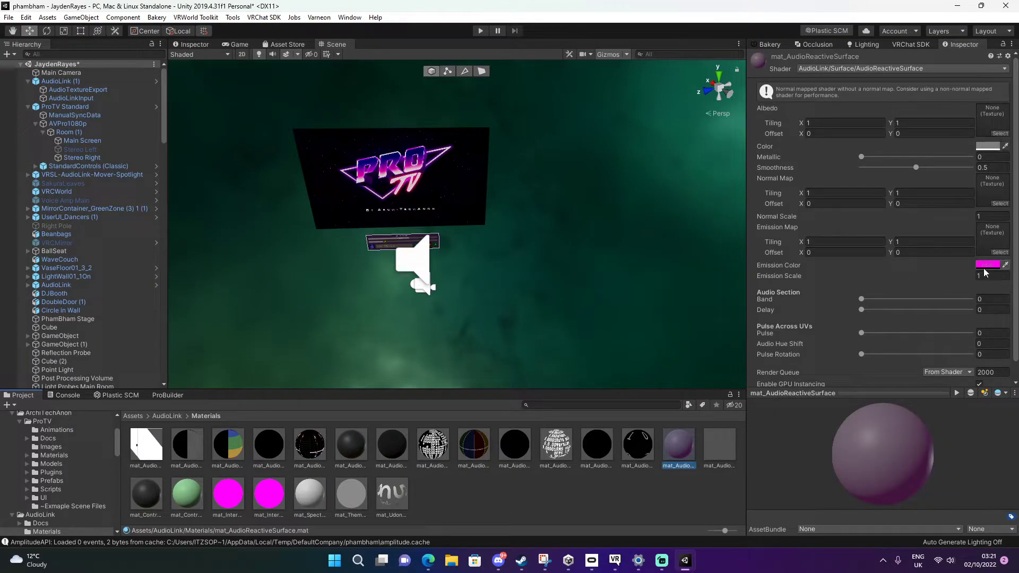
click(167, 416)
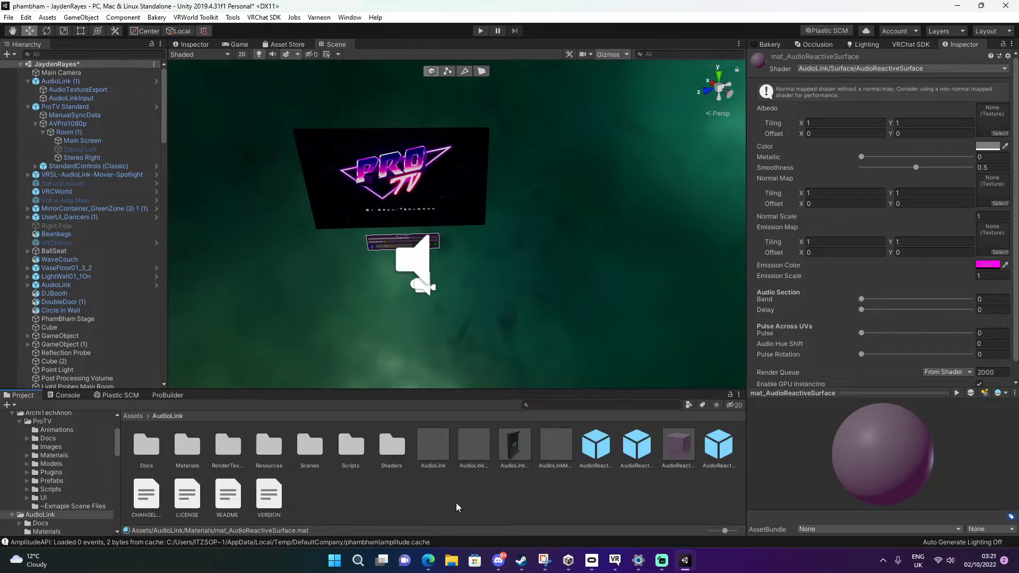
- Browse to Assets/VRStageLighting/VR-Stage-Lighting/Prefabs/AudioLink in the Project window
click(451, 502)
right_drag(494, 350, 493, 308)
scroll(65, 435, up, 4)
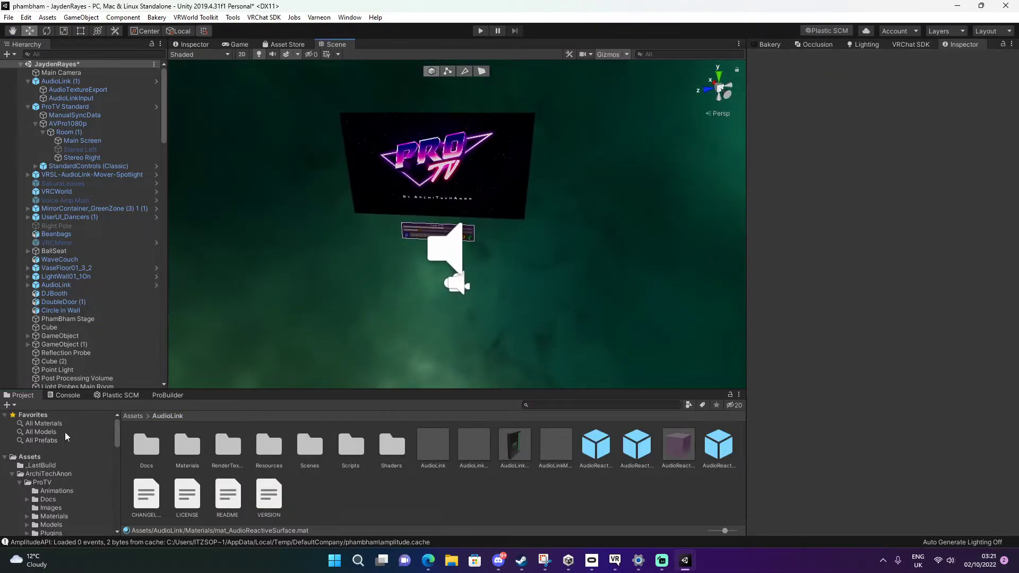
click(56, 457)
scroll(550, 483, down, 2)
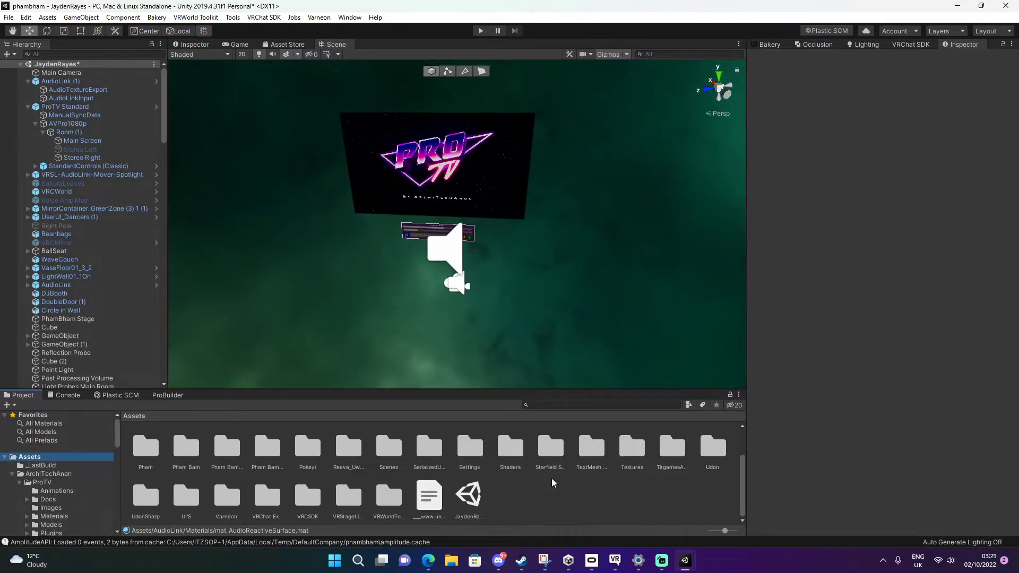
double_click(348, 500)
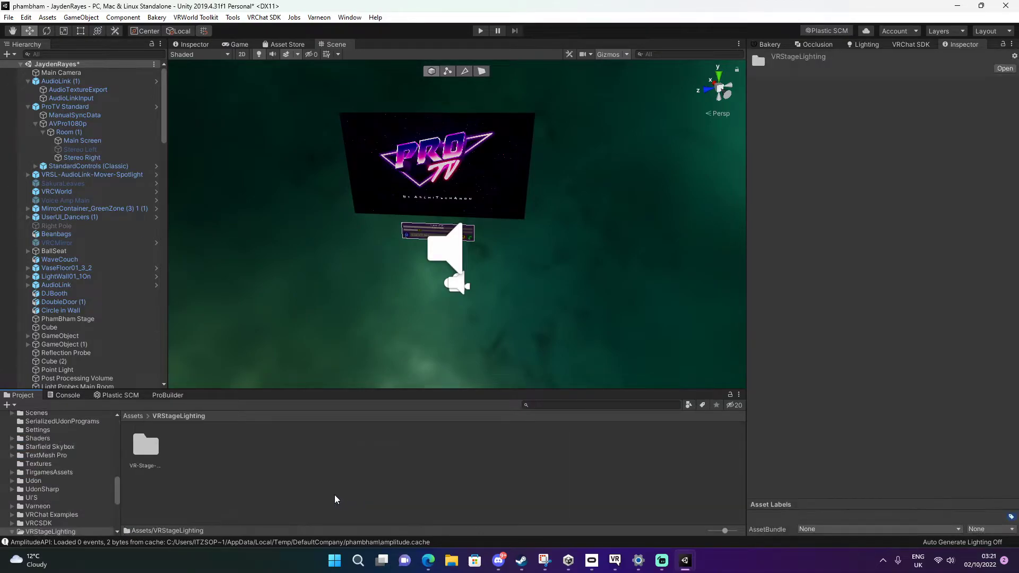
double_click(148, 451)
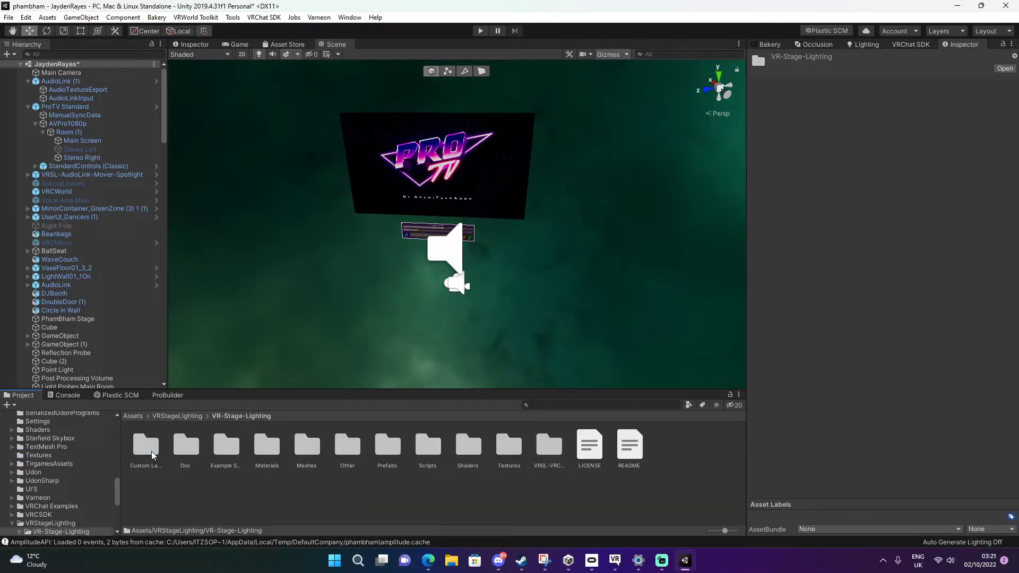
double_click(388, 449)
double_click(146, 447)
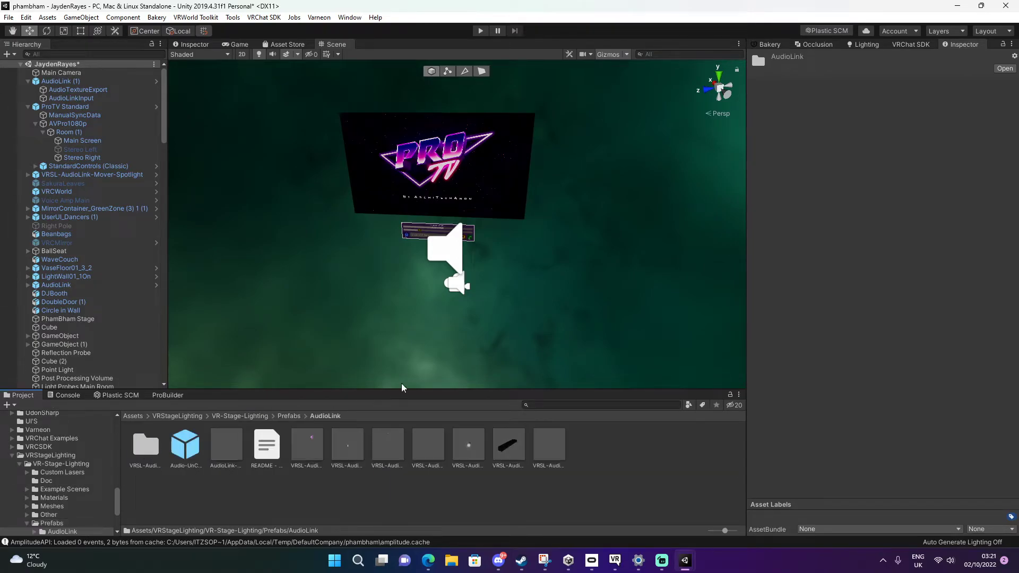
scroll(470, 306, up, 2)
- Place the VRSL AudioLink Mover Spotlight near the screen, undoing a stray blinder and disco ball
drag(387, 446, 415, 297)
key(ctrl+z)
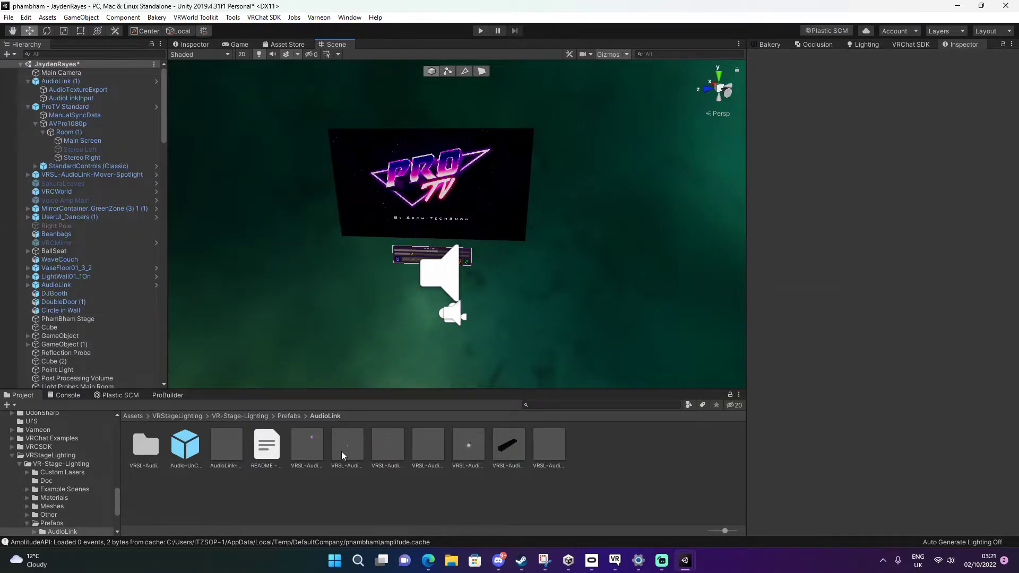
drag(343, 450, 392, 284)
right_drag(520, 292, 474, 285)
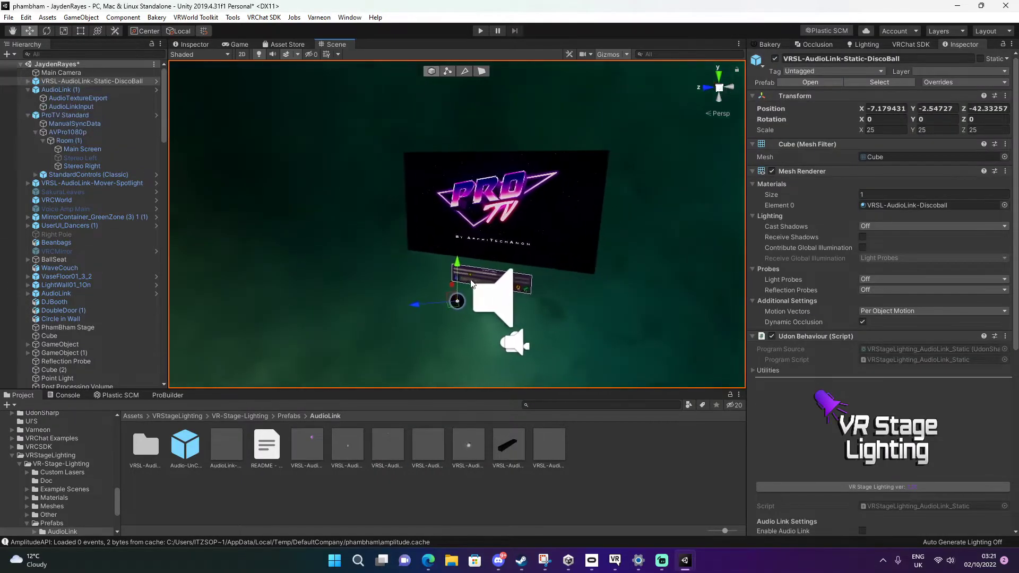
key(ctrl+z)
drag(348, 448, 438, 302)
right_drag(438, 302, 624, 310)
click(623, 310)
scroll(531, 212, up, 5)
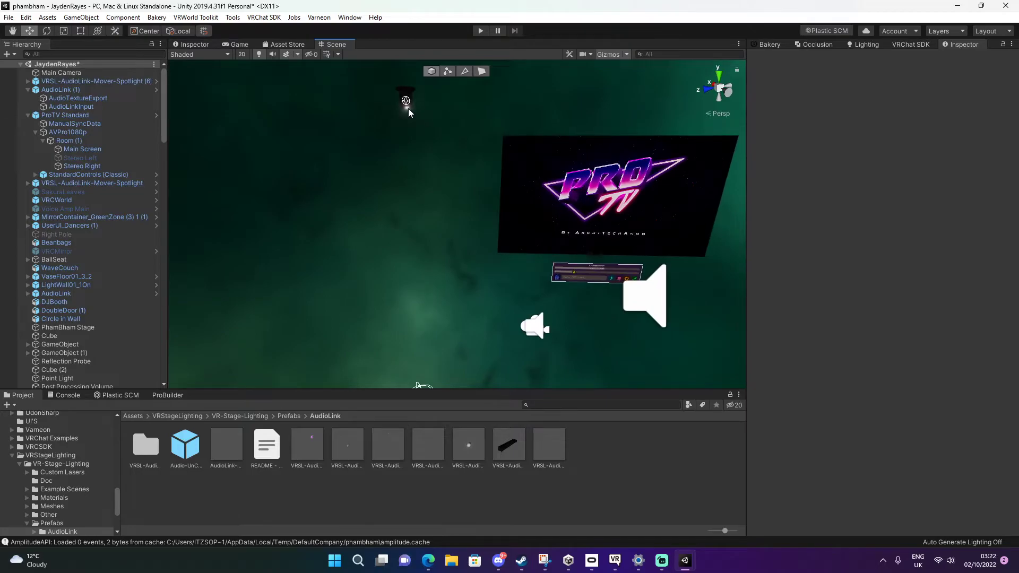
scroll(385, 190, down, 3)
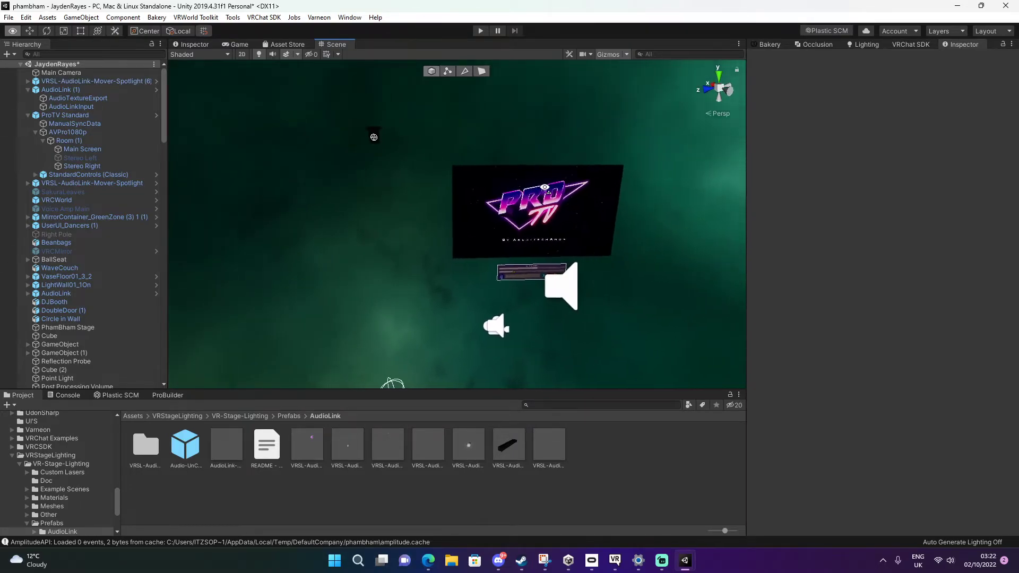
- Create an empty GameObject and name it 'Audio link light'
click(81, 18)
click(93, 27)
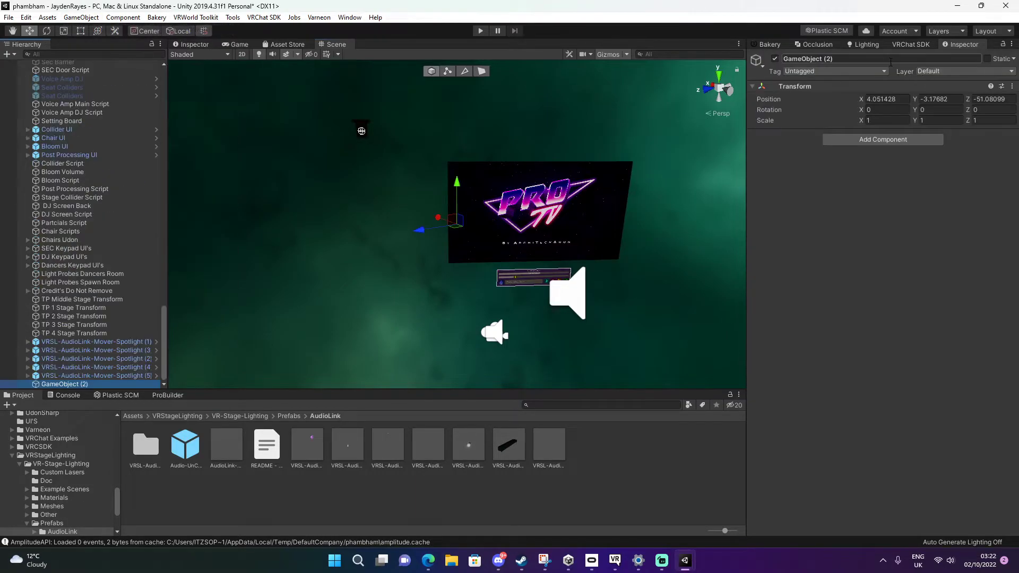
click(888, 59)
key(BackSpace)
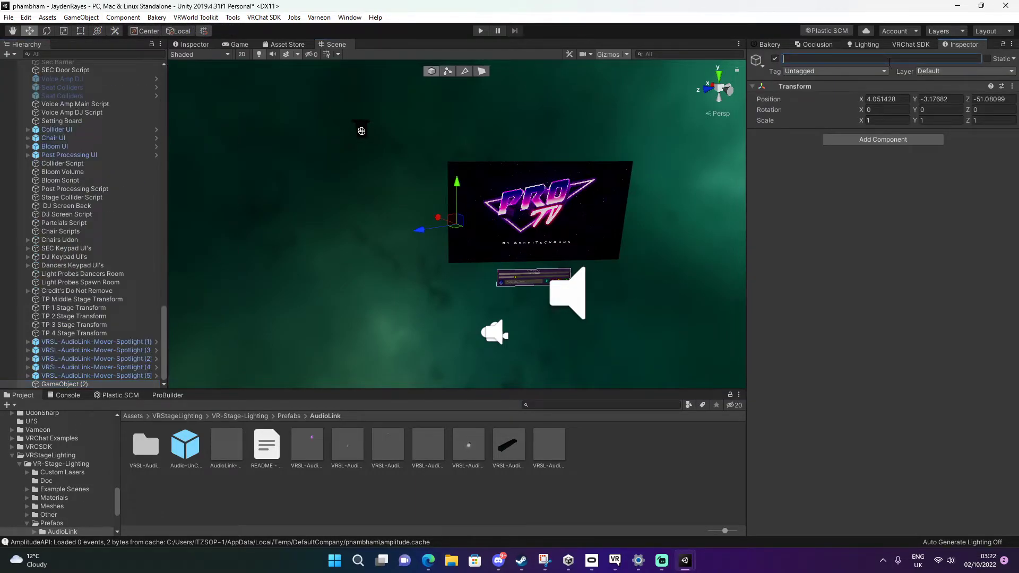
text(Aui)
key(BackSpace)
text(dio link light)
- Add a directional Light with intensity 0.0001, Hard Shadows and Important render mode
click(877, 139)
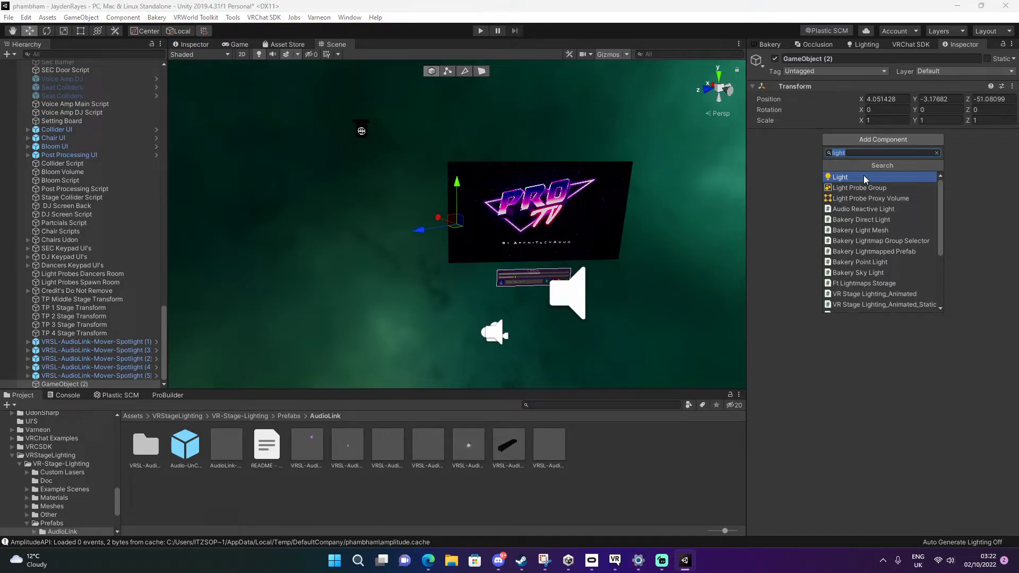
click(864, 178)
click(900, 148)
click(895, 171)
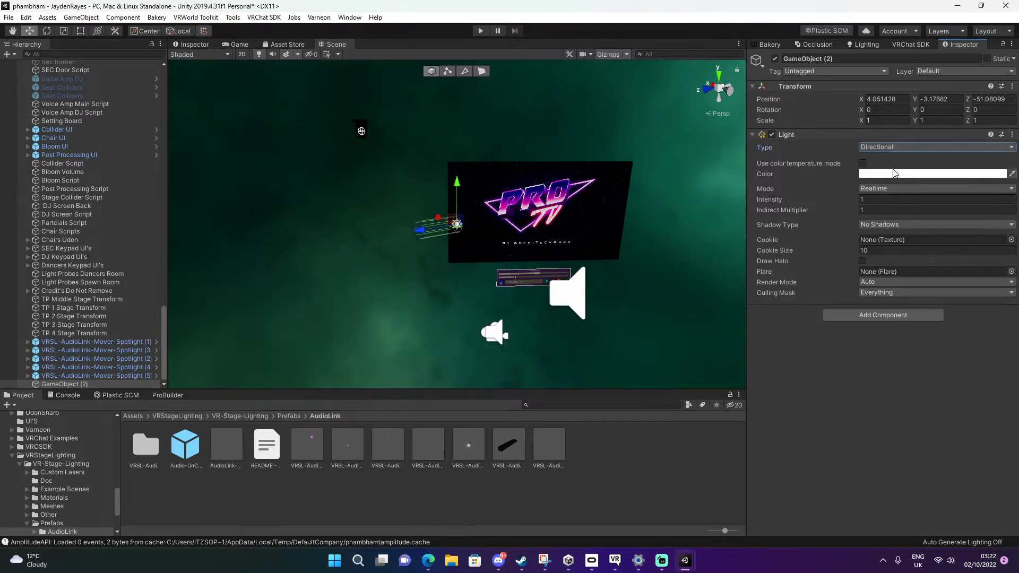
click(885, 198)
text(0)
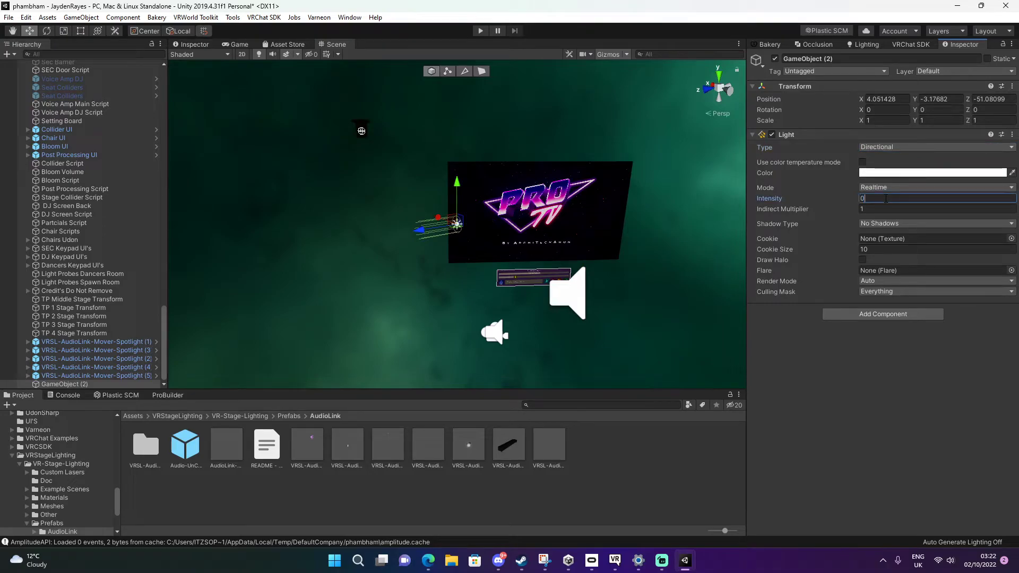
text(.0001)
click(898, 224)
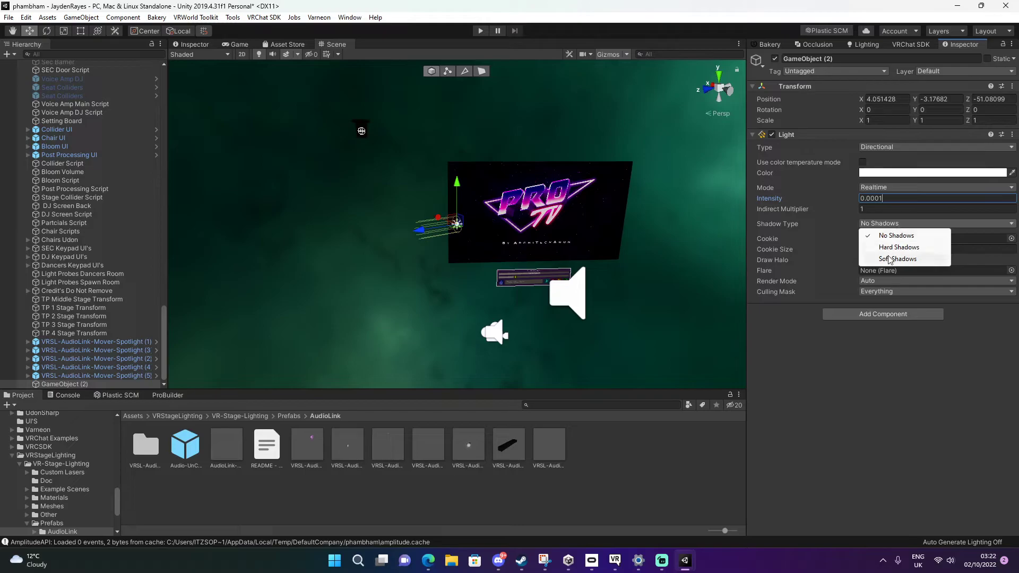
click(897, 247)
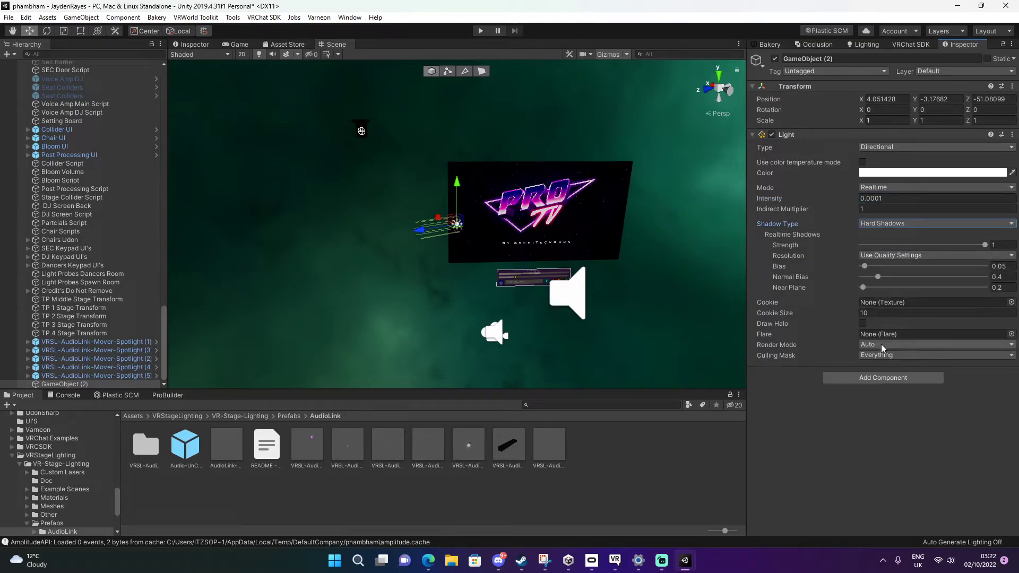
click(883, 345)
click(885, 369)
alt+drag(531, 249, 690, 293)
alt+drag(515, 228, 536, 231)
- Correct the light's intensity to 0.001
click(942, 198)
click(944, 201)
key(BackSpace)
key(BackSpace)
text(1)
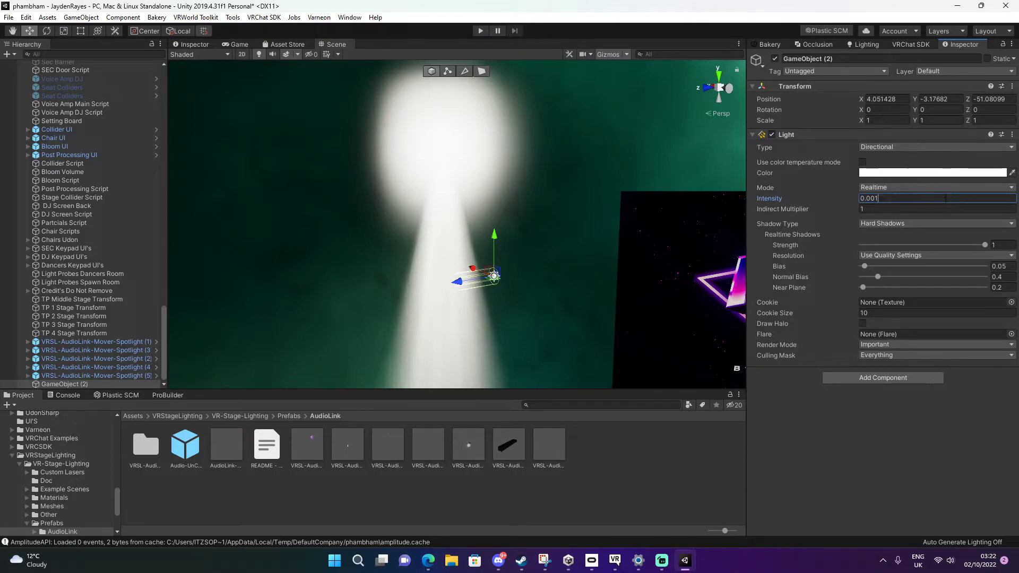
mouse_move(528, 302)
alt+mouse_down()
mouse_move(513, 308)
mouse_move(540, 299)
alt+mouse_up()
click(488, 301)
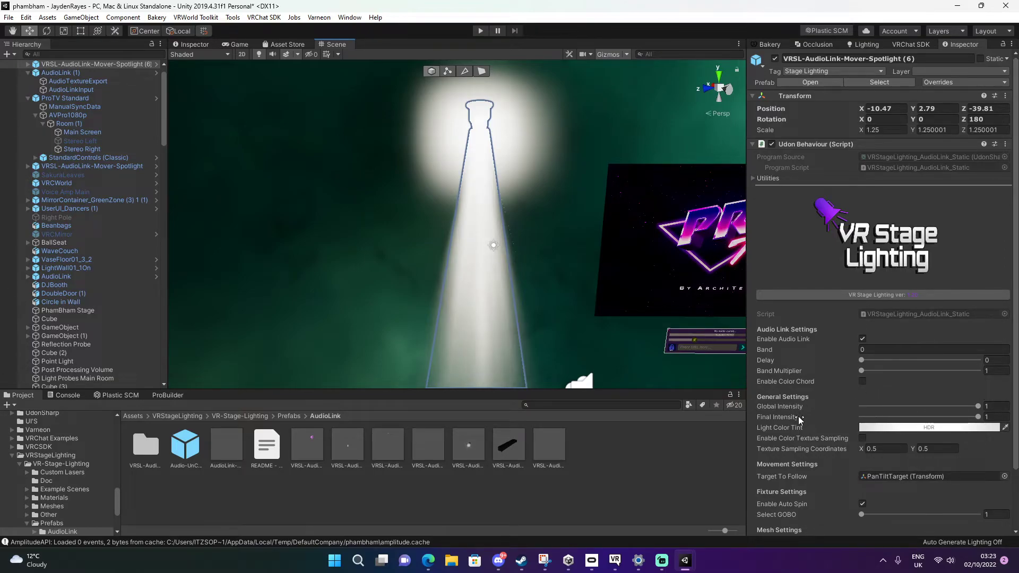
- Set the spotlight's Global Intensity to 0.14 and fine-tune Final Intensity to 0.149
click(878, 405)
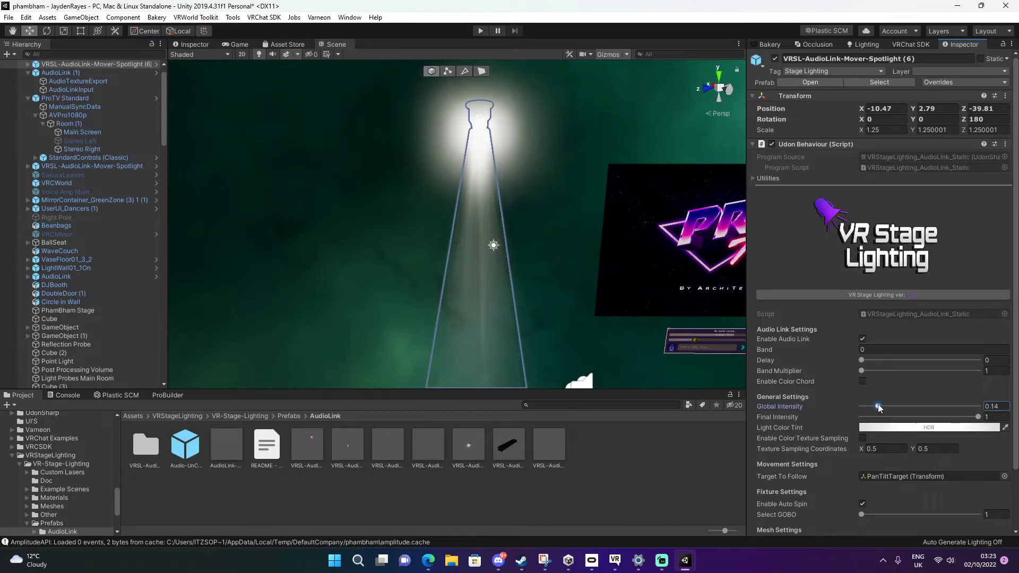
click(877, 417)
mouse_move(876, 418)
mouse_down()
mouse_move(907, 425)
mouse_move(882, 429)
mouse_up()
click(878, 406)
click(879, 417)
scroll(921, 419, down, 3)
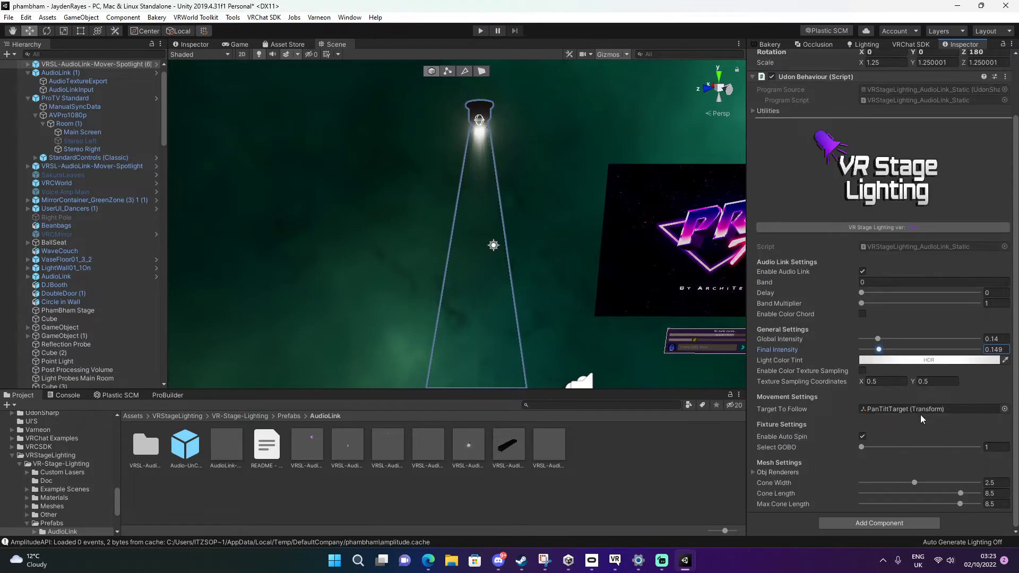
scroll(948, 298, up, 3)
- Inspect the mover's PanTiltTarget child and the fixture mesh's material shader settings, then clear the selection
click(28, 64)
click(60, 72)
click(69, 81)
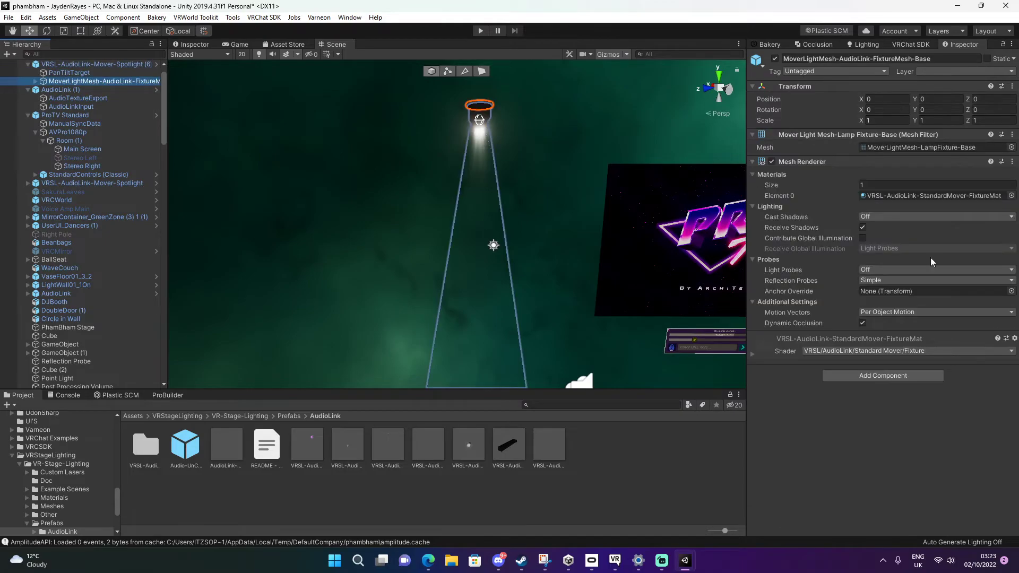
click(779, 340)
scroll(845, 334, down, 10)
scroll(870, 329, up, 4)
scroll(901, 360, down, 4)
click(530, 141)
scroll(541, 255, down, 5)
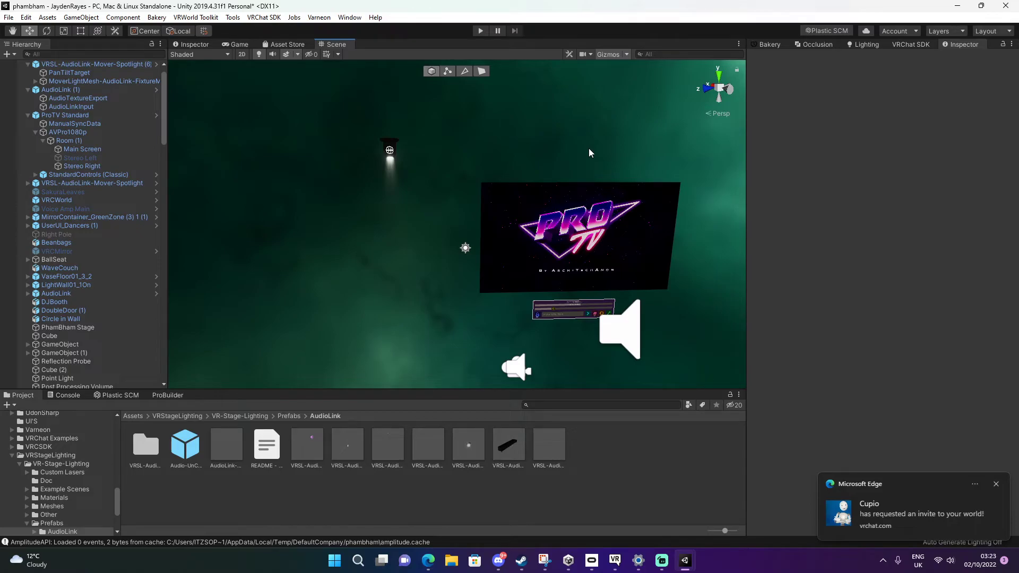
right_drag(588, 148, 585, 167)
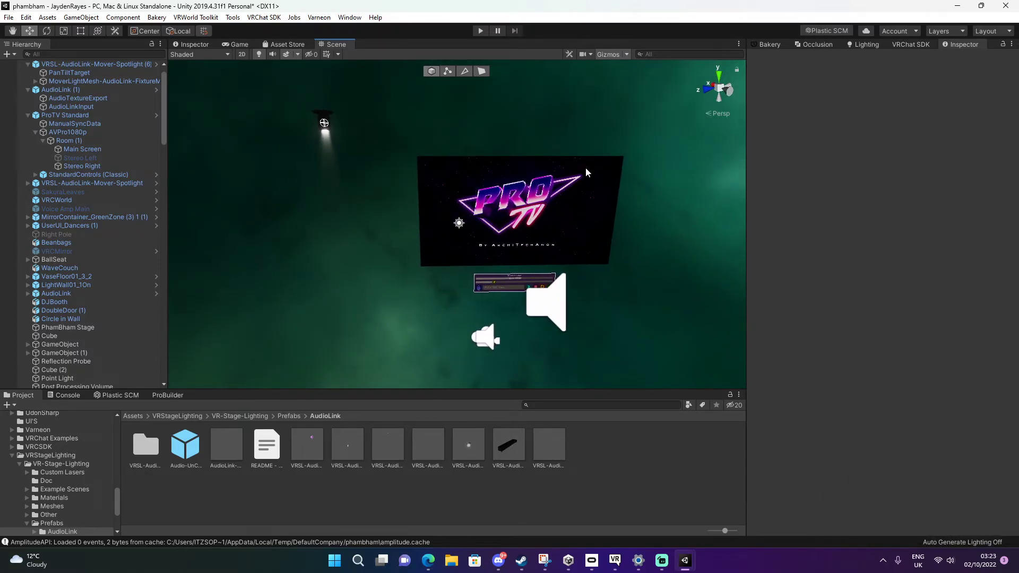